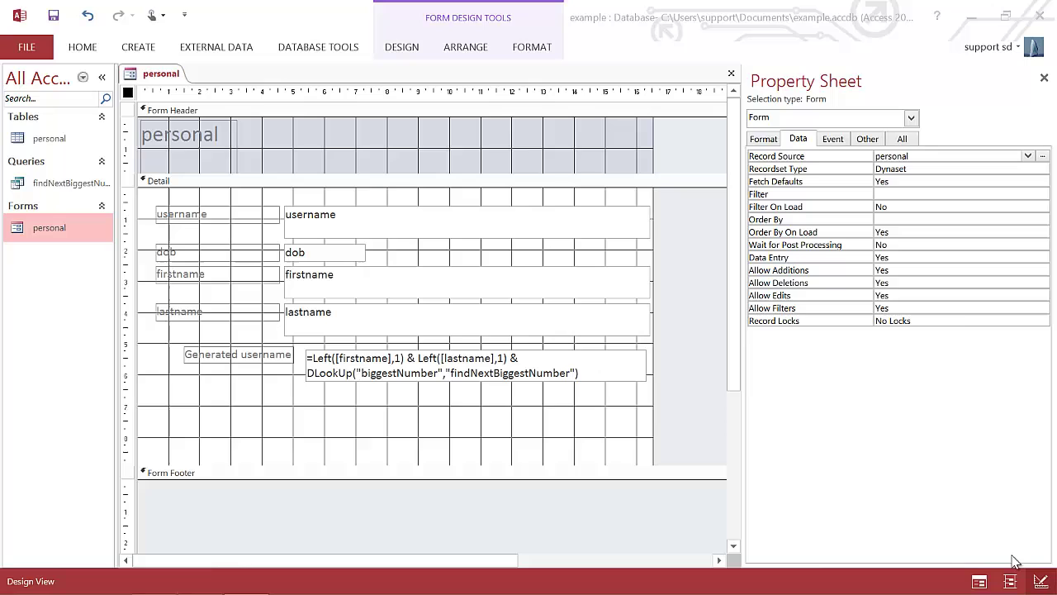
- Open the findNextBiggestNumber query and the personal table, then confirm the next number is 880
click(72, 184)
double_click(93, 229)
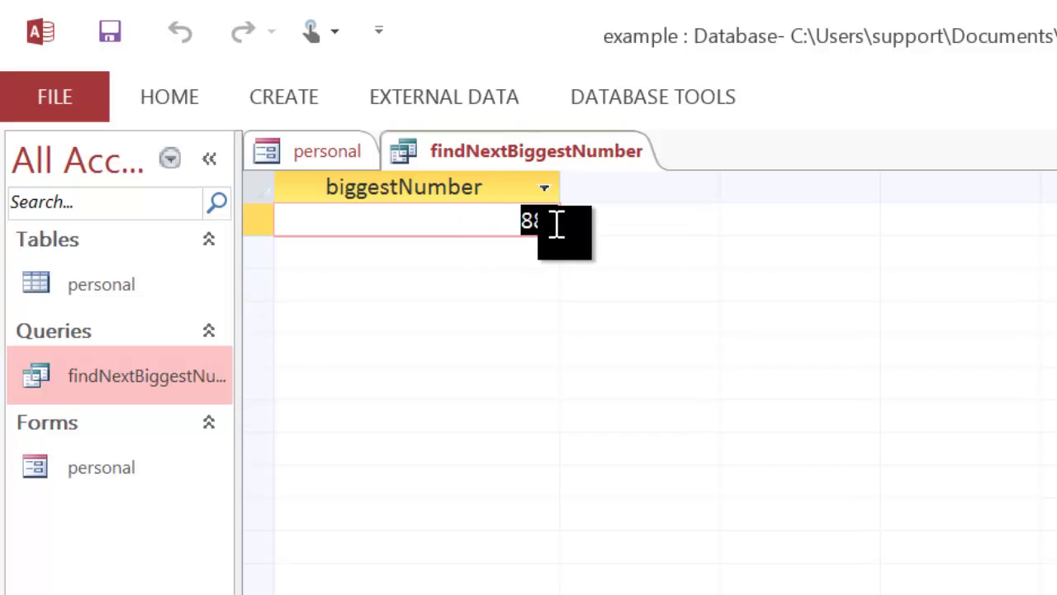
double_click(112, 297)
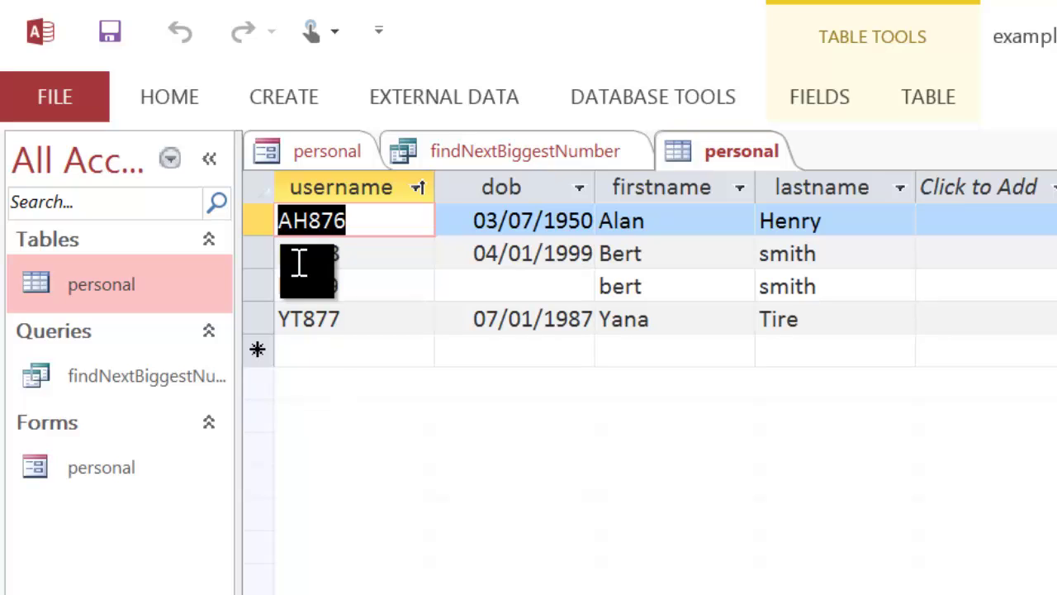
click(541, 157)
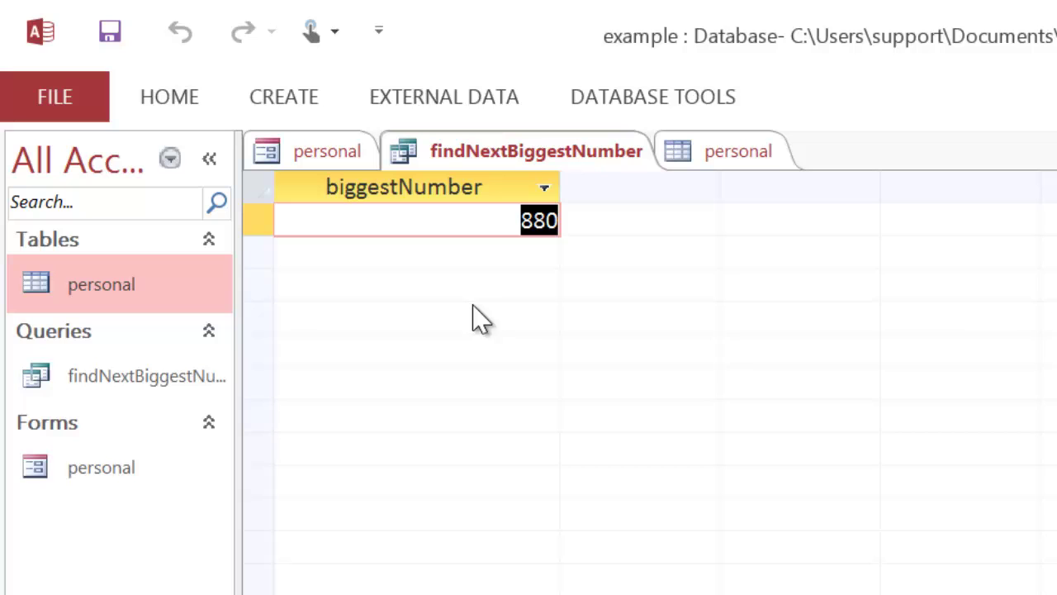
- Return to the personal form in Design view and expand the Controls gallery
click(325, 161)
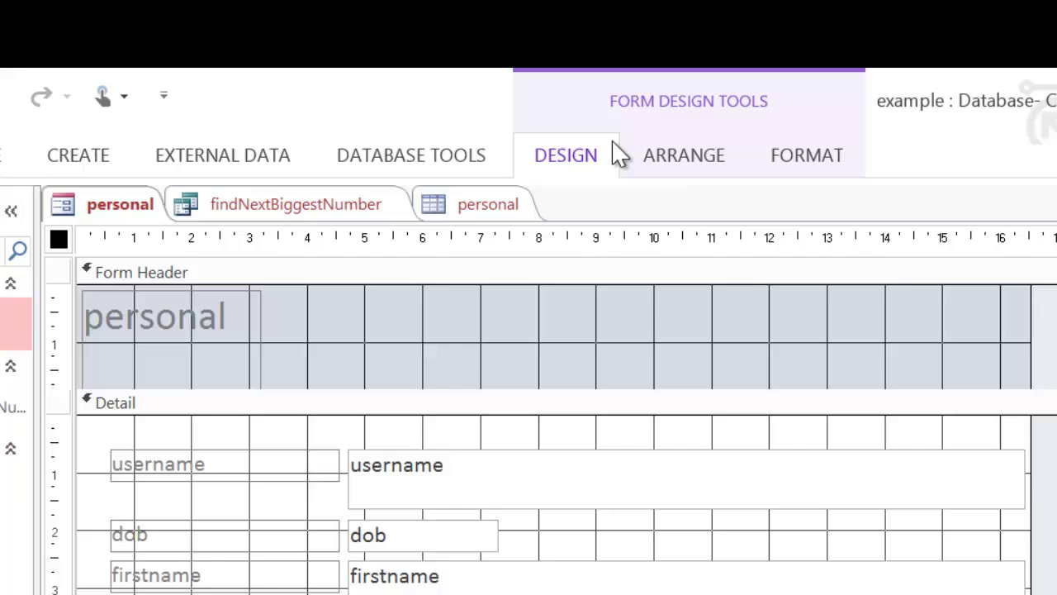
click(611, 155)
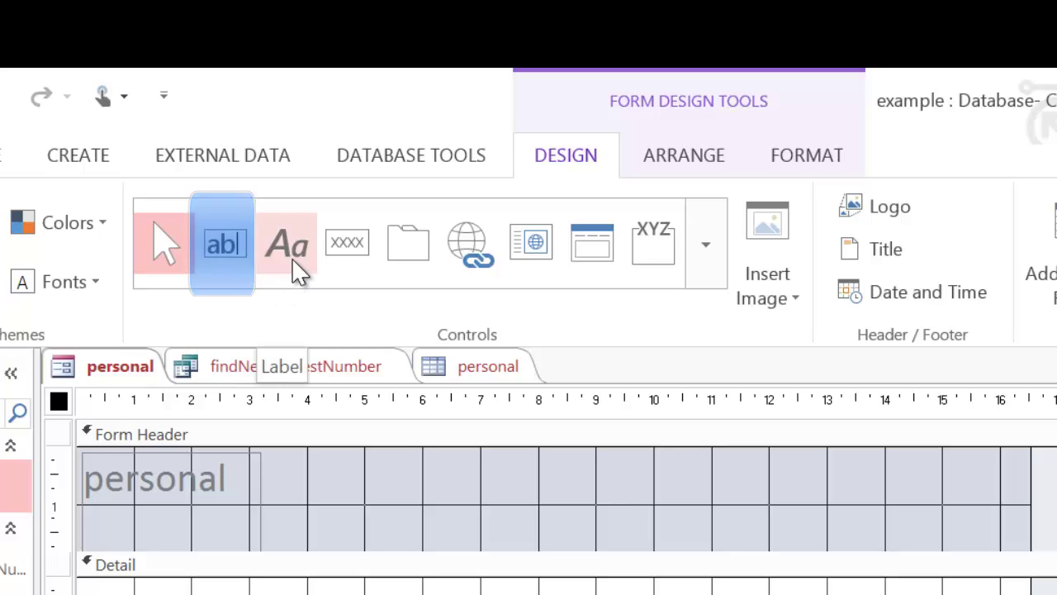
- Draw a text box under the formula box, label it 'Generated username', and move the label left
click(232, 255)
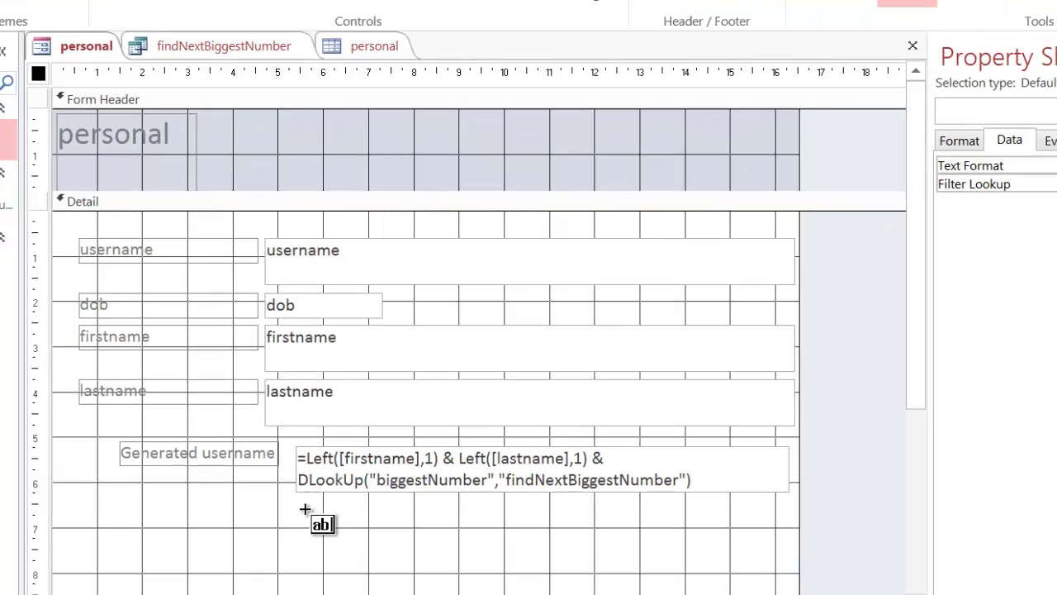
drag(297, 509, 725, 553)
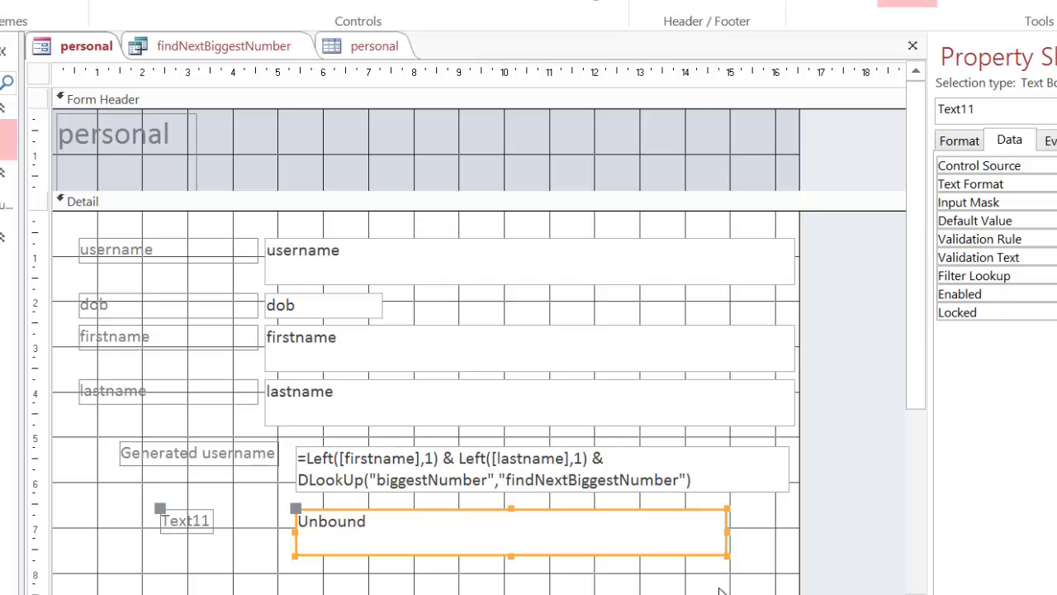
double_click(201, 522)
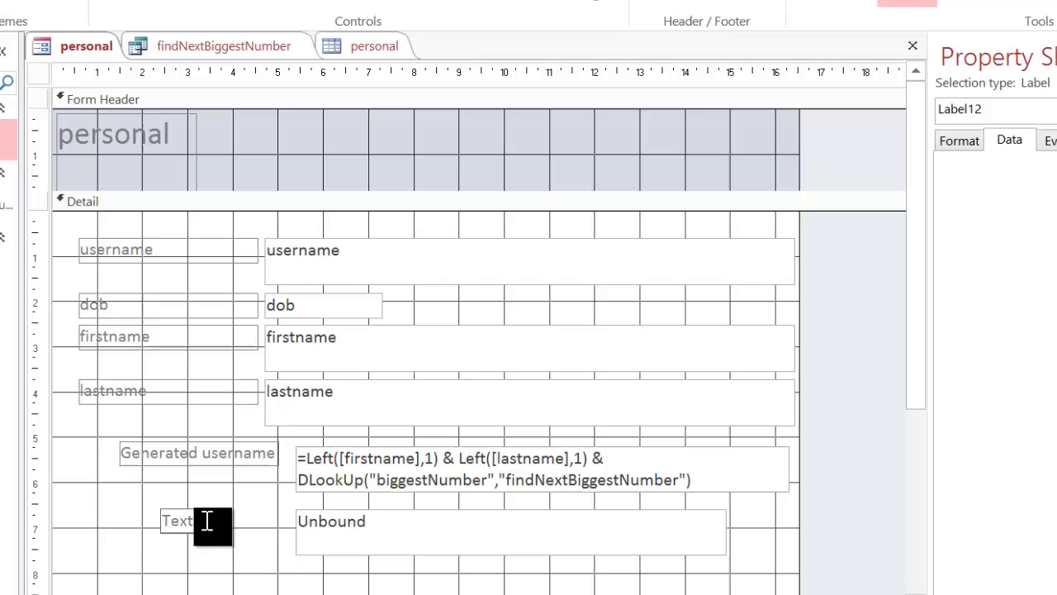
click(206, 520)
key(BackSpace)
key(BackSpace)
key(BackSpace)
key(BackSpace)
key(BackSpace)
key(BackSpace)
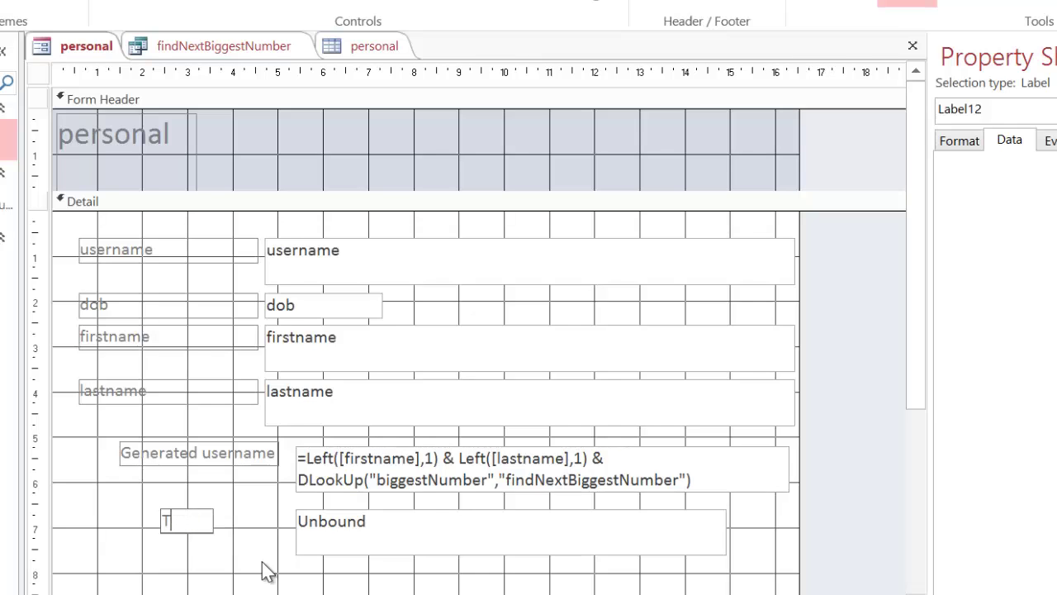
text(Genera)
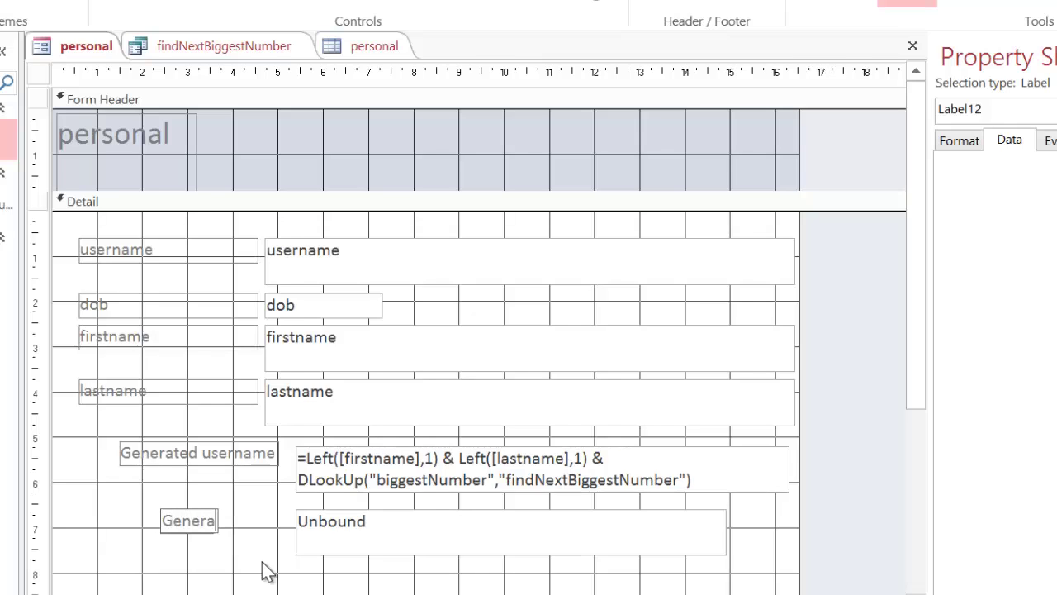
text(ted username)
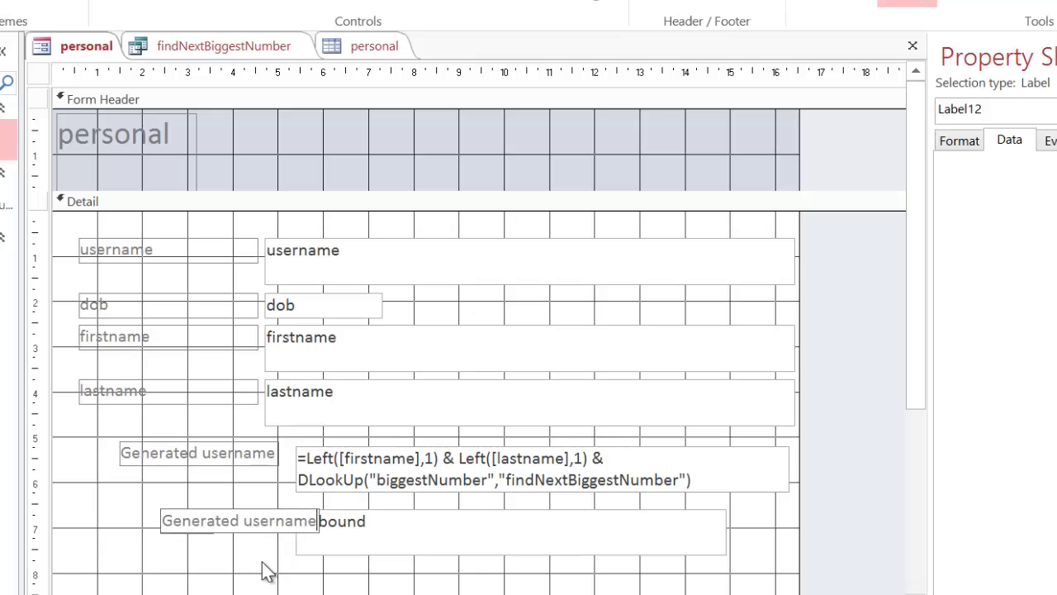
click(393, 557)
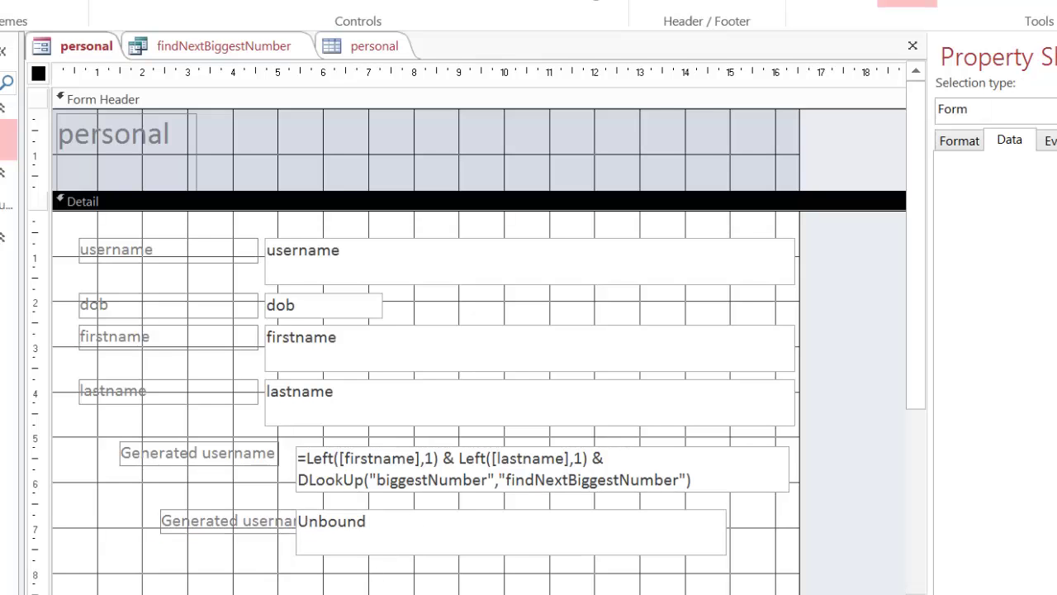
click(268, 525)
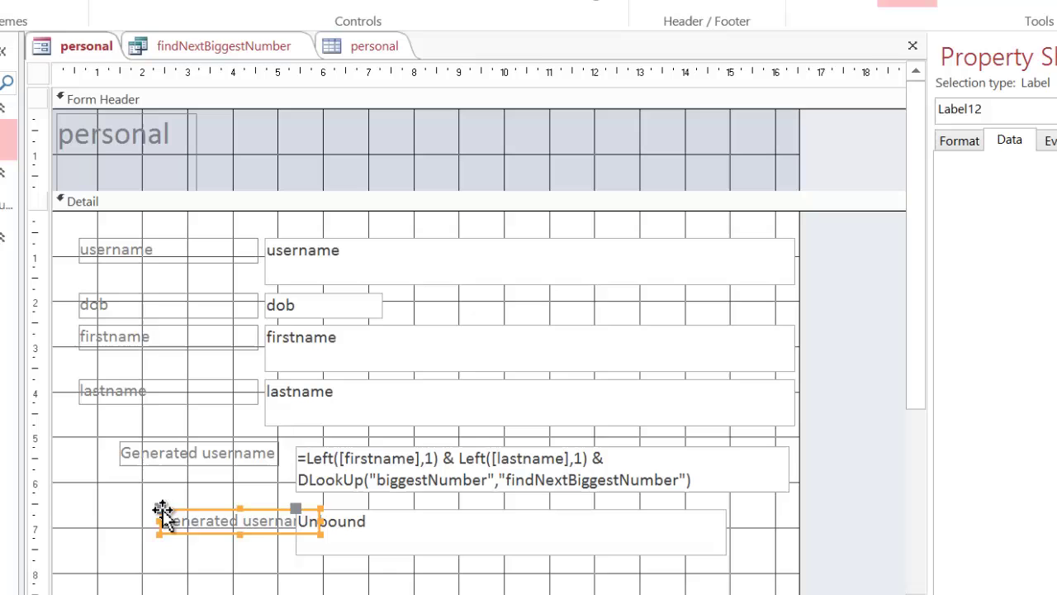
drag(155, 505, 81, 508)
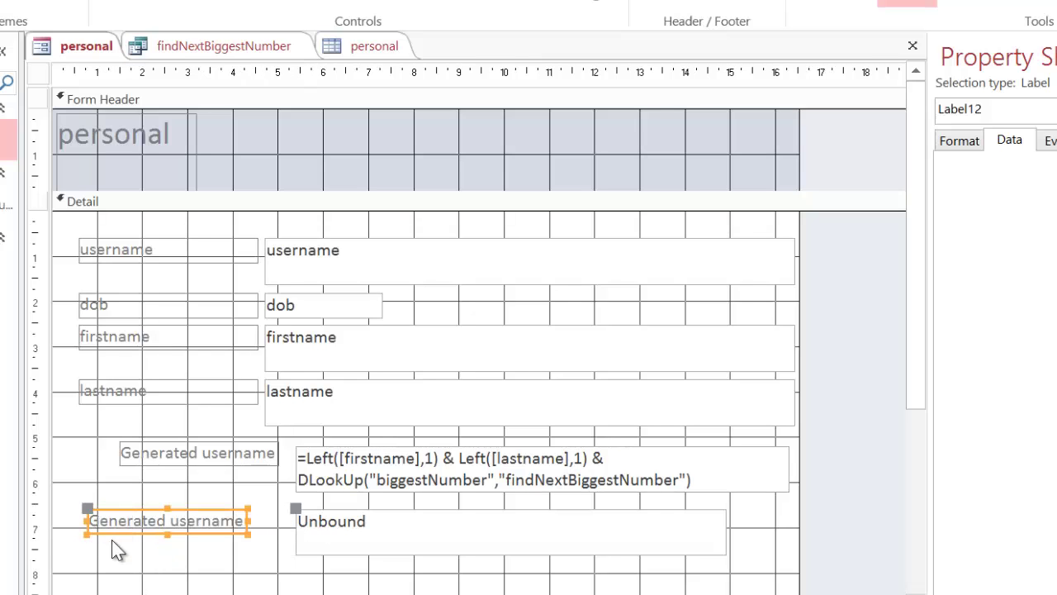
click(189, 583)
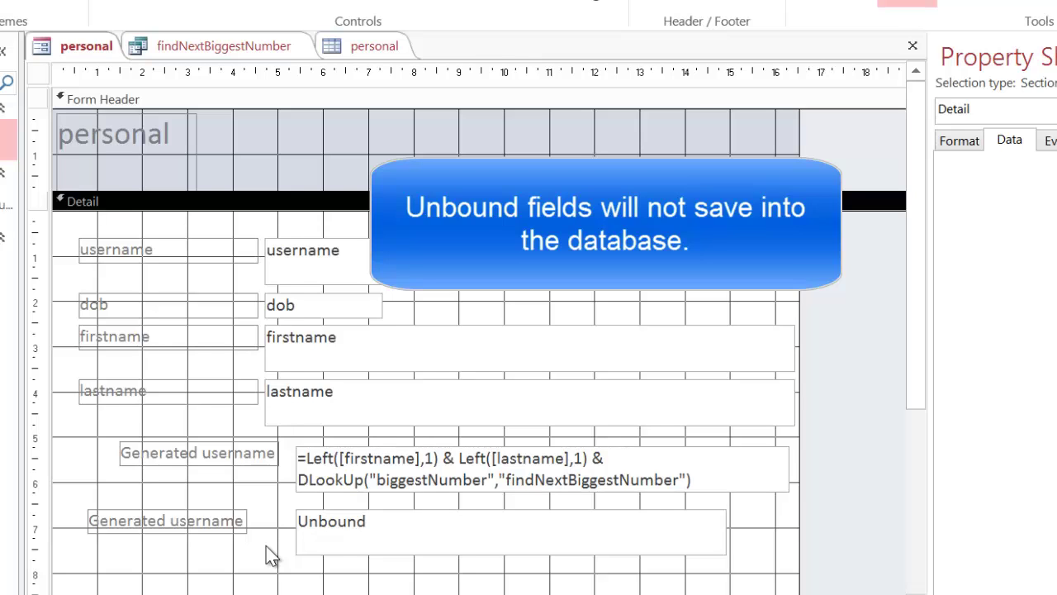
- Rename the Text11 box to newGenUser in the Property Sheet and show its Data properties
click(450, 527)
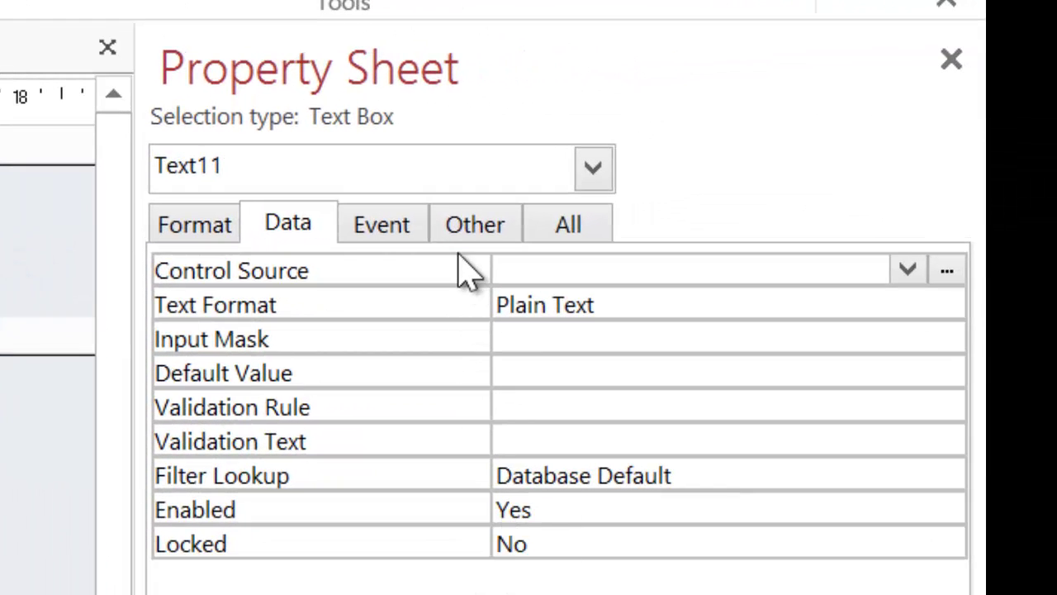
click(484, 233)
click(229, 257)
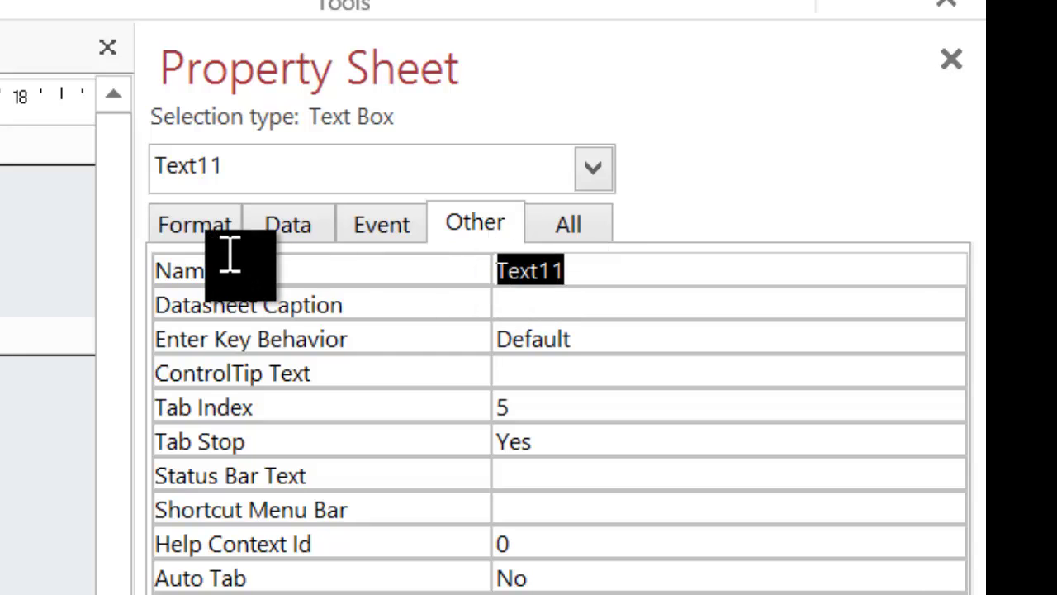
text(ne)
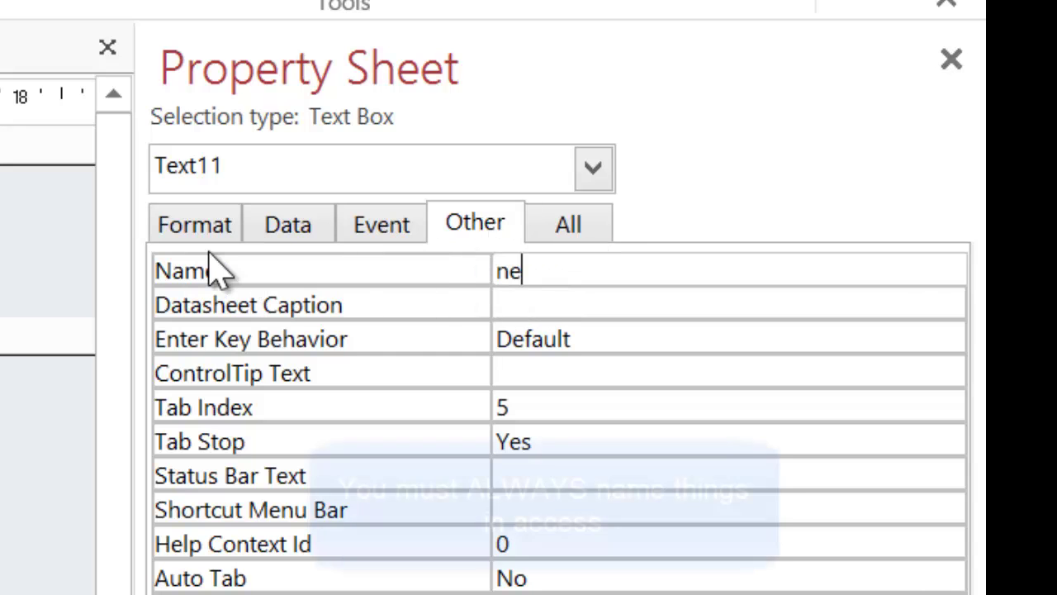
text(wGenUser)
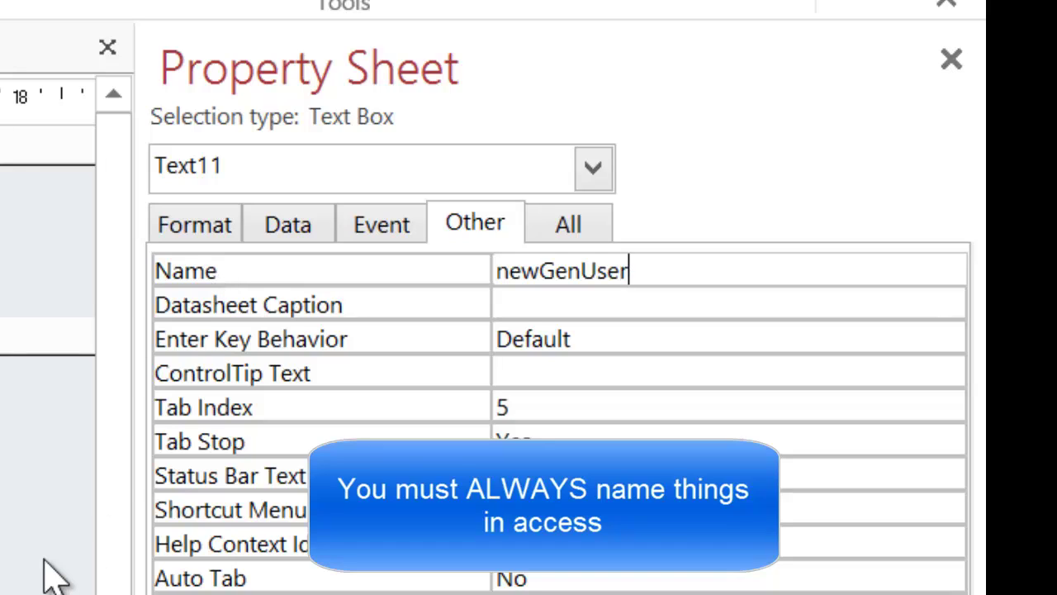
click(49, 334)
key(Tab)
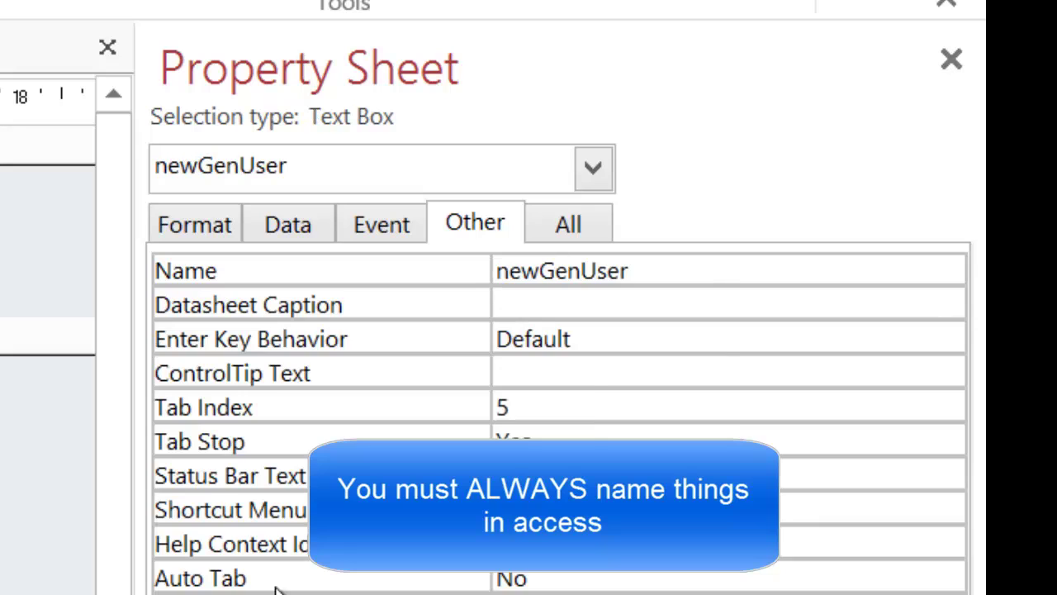
click(329, 242)
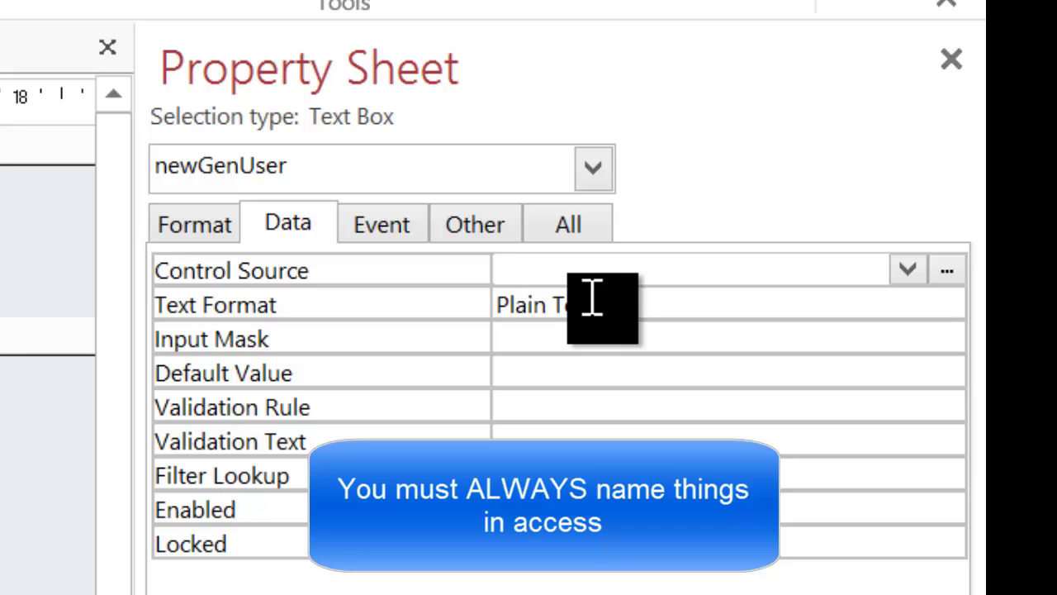
click(908, 270)
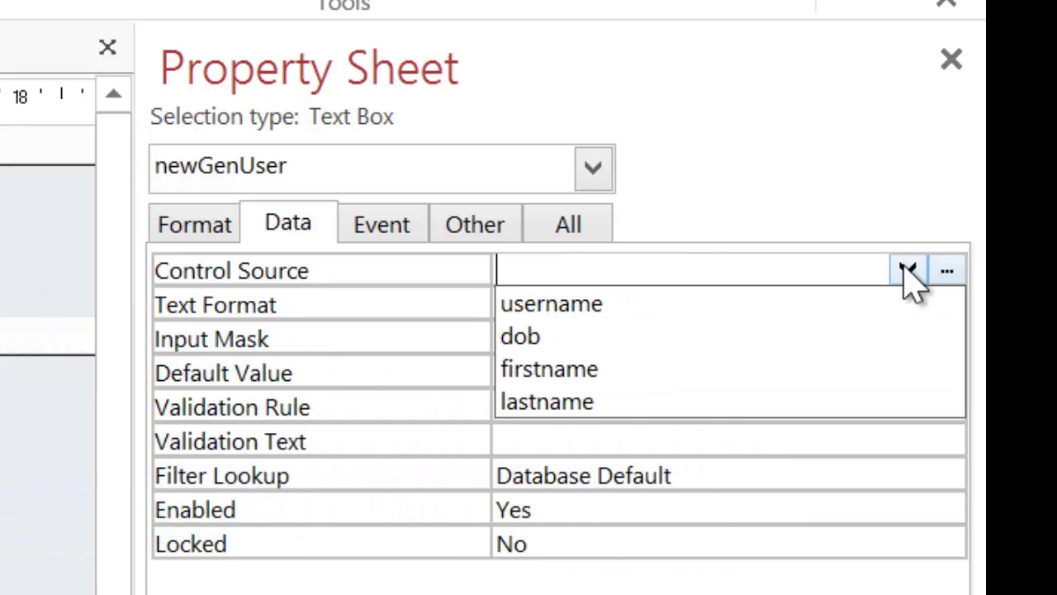
click(907, 270)
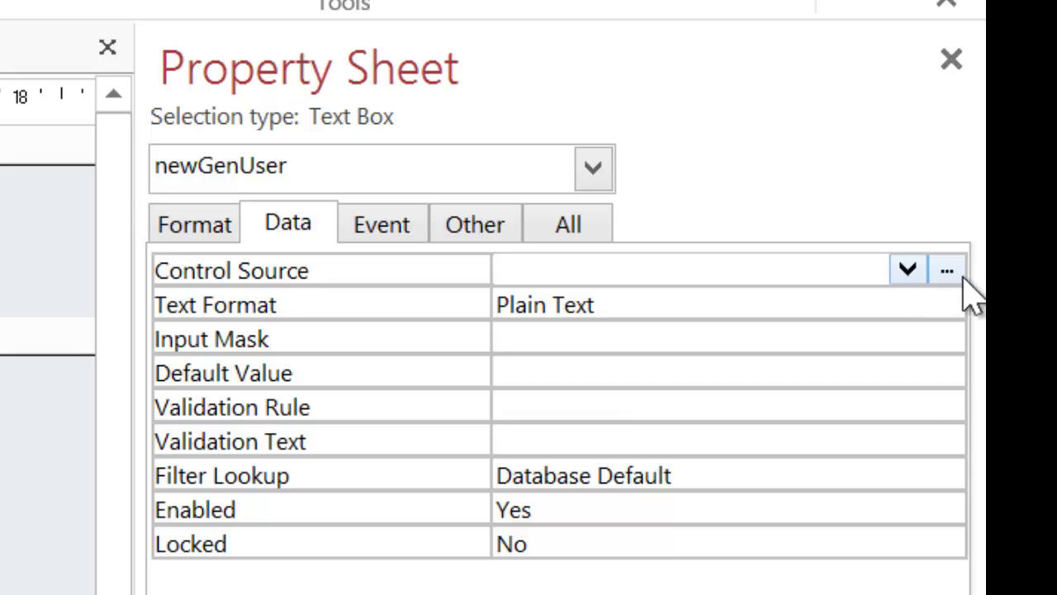
- In the Expression Builder, enter =Left([firstname],1) & Left([lastname],1) & for the control source
click(947, 270)
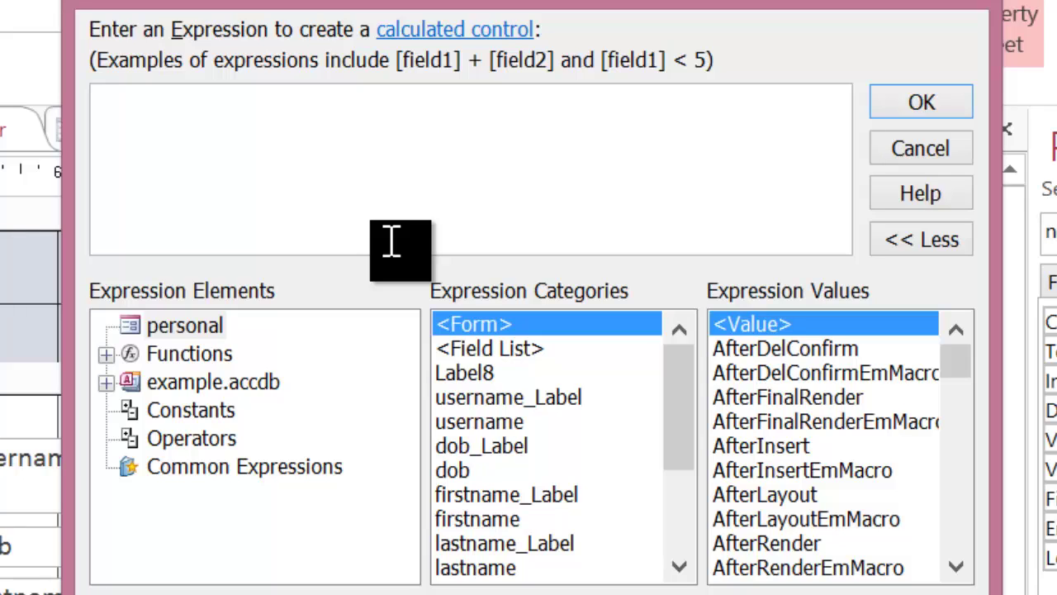
text(=left)
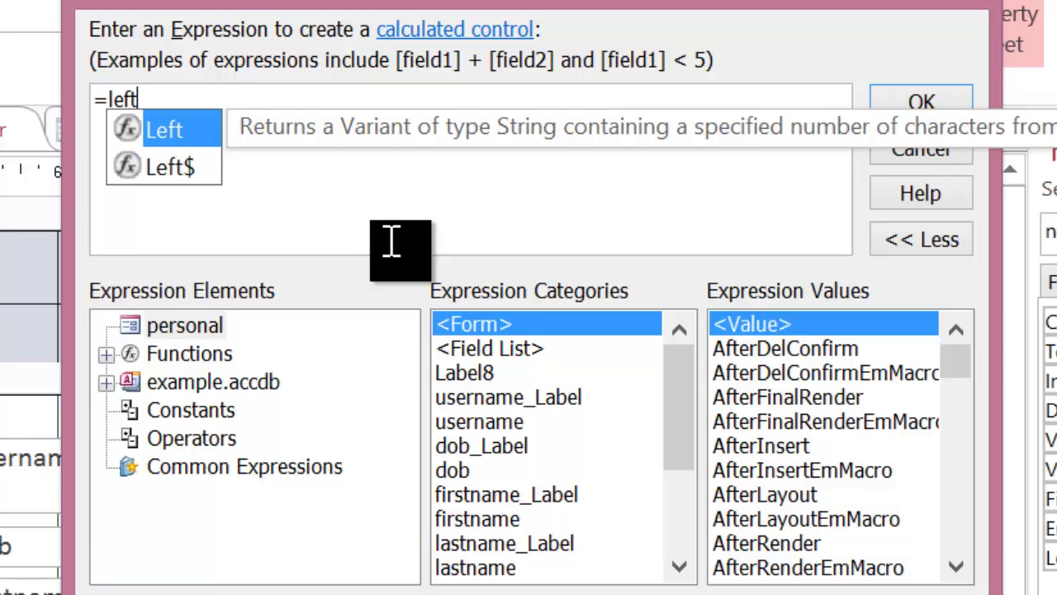
double_click(175, 135)
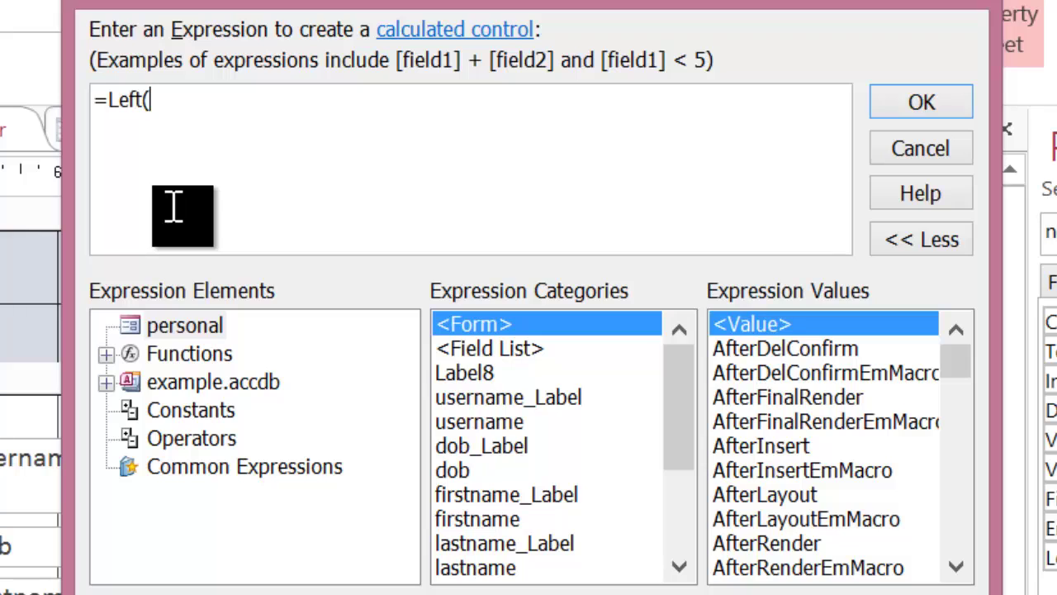
double_click(483, 522)
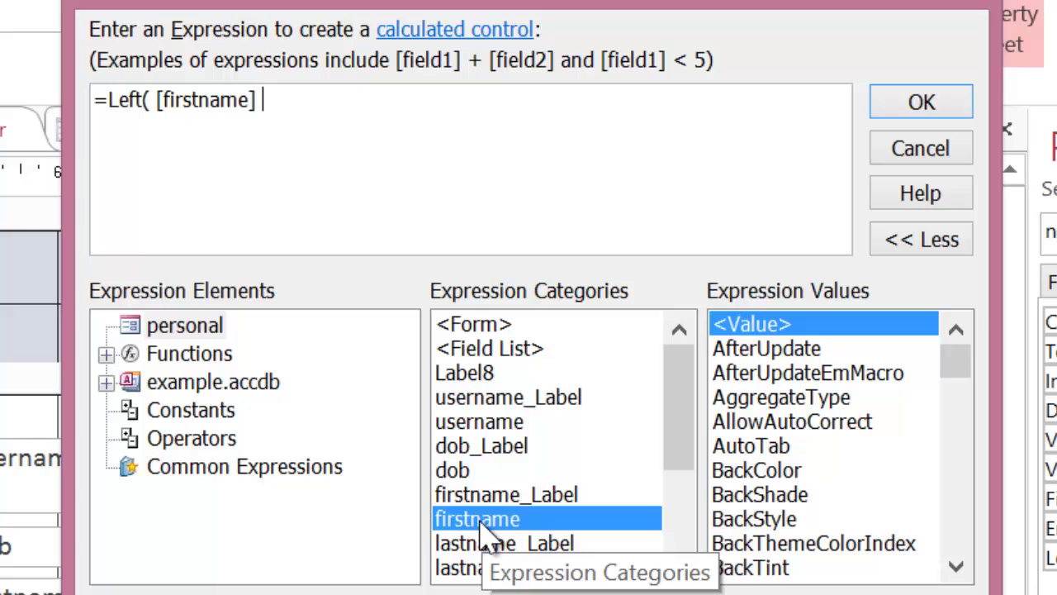
text(,)
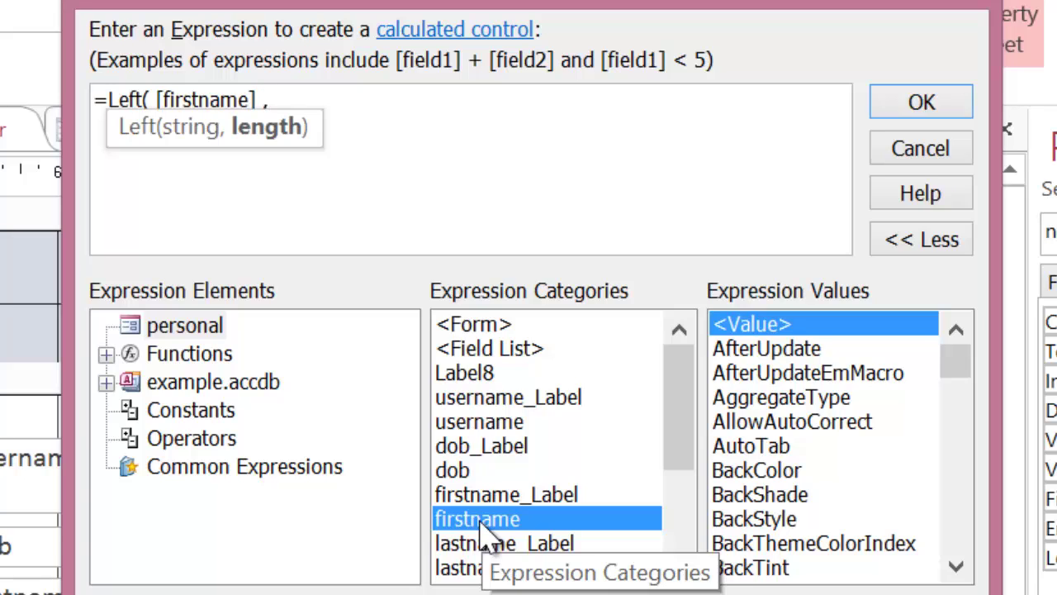
text(1))
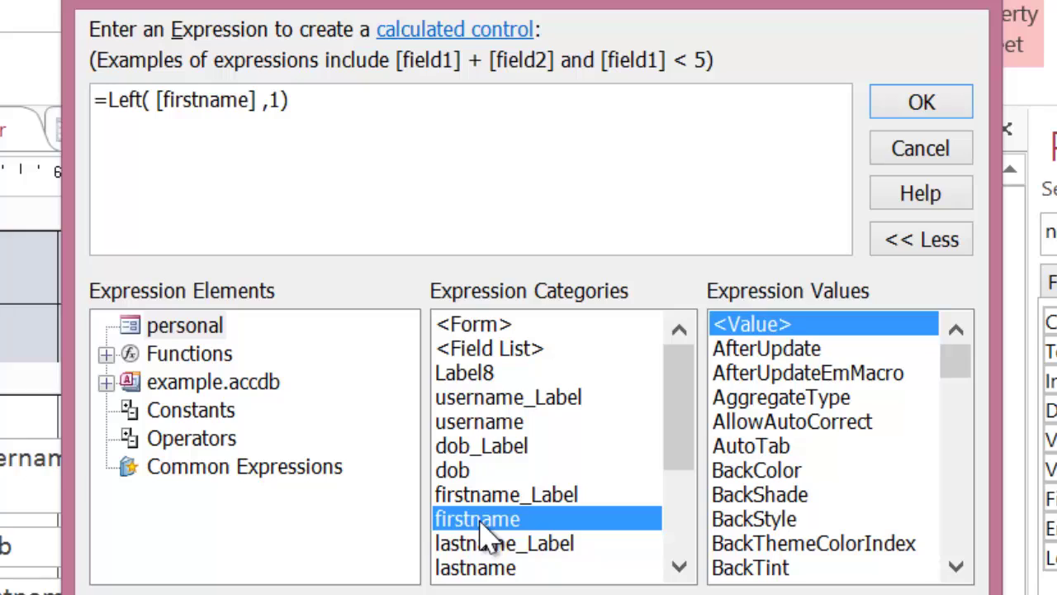
text( & left()
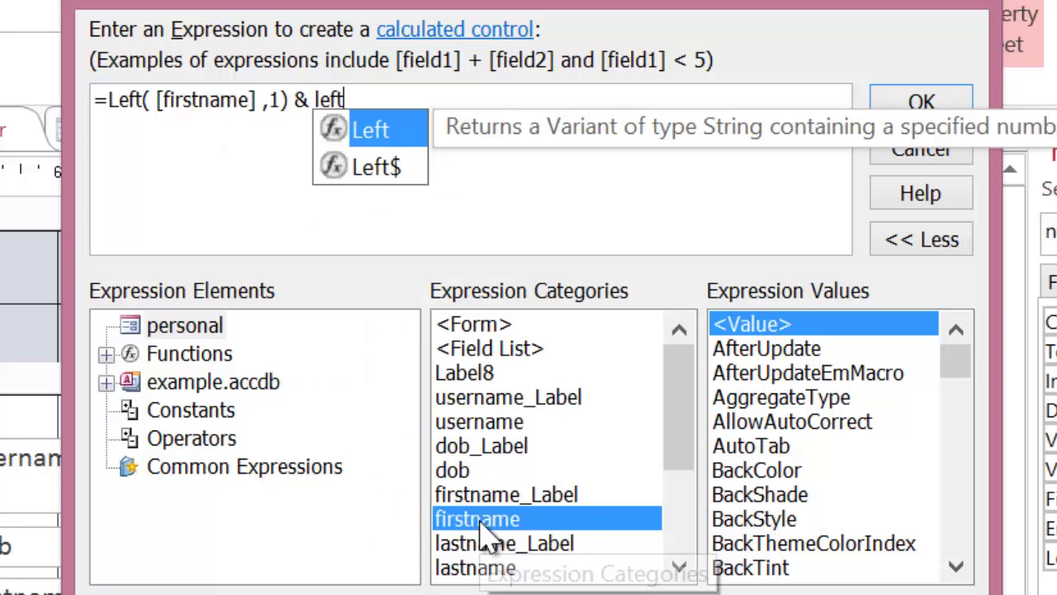
double_click(512, 568)
text(,1) )
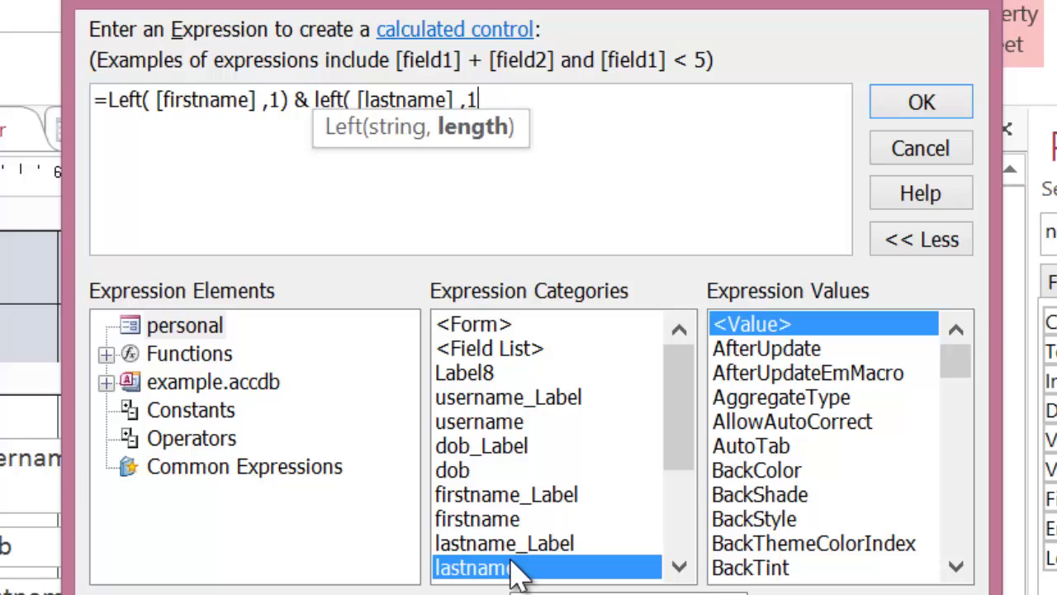
text(&)
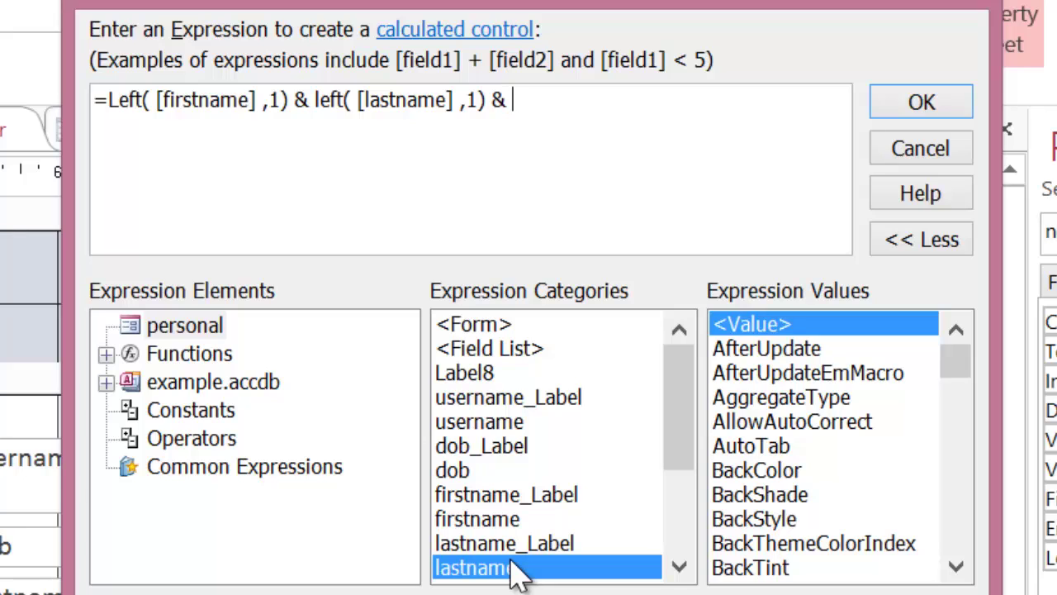
- Append DLookUp("biggestNumber","findNextBiggestNumber") to the end of the expression
text(d)
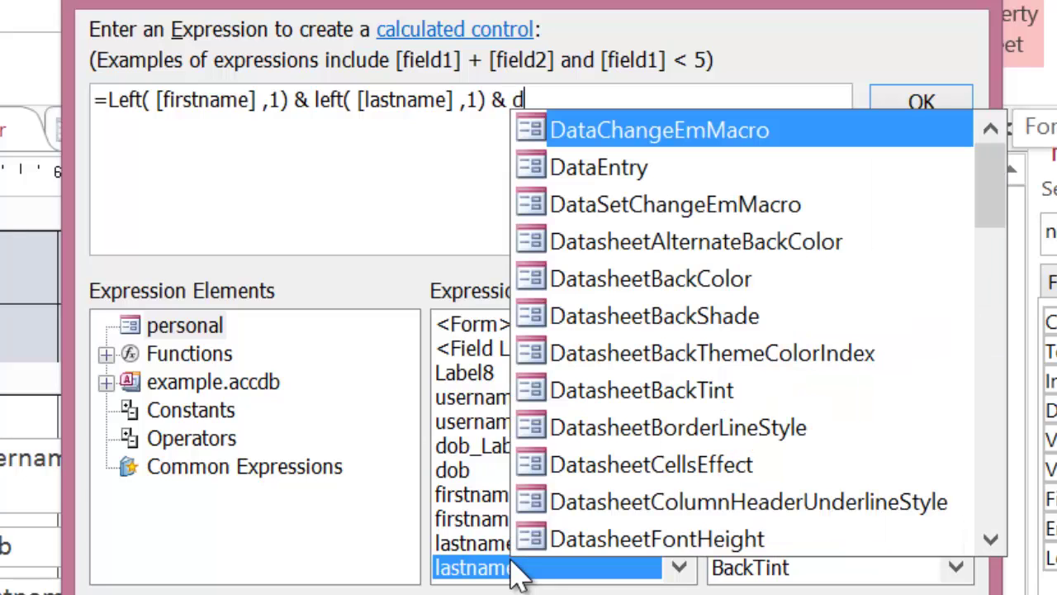
text(l)
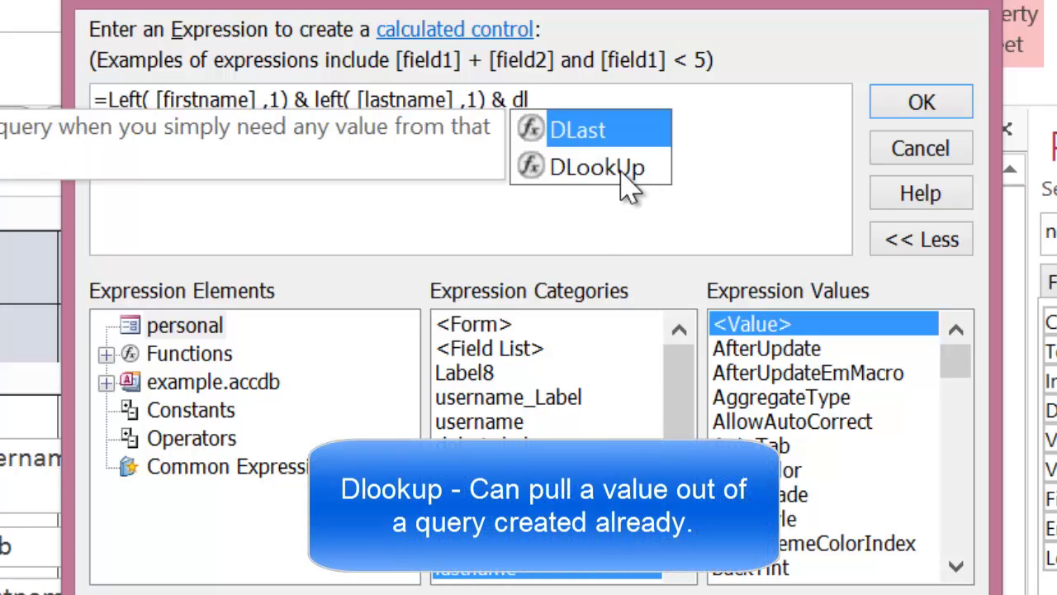
double_click(622, 170)
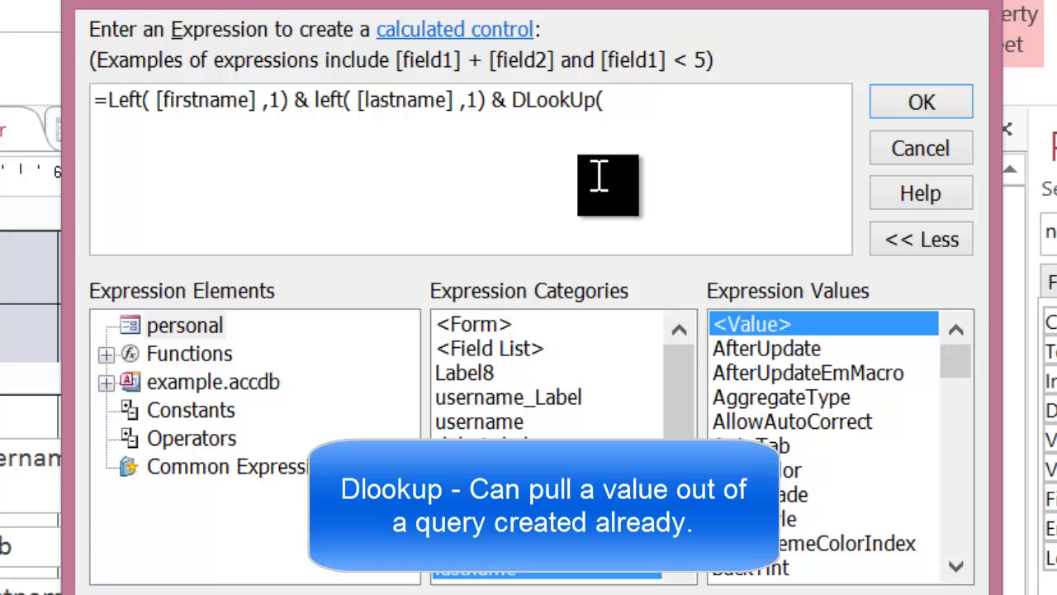
text(")
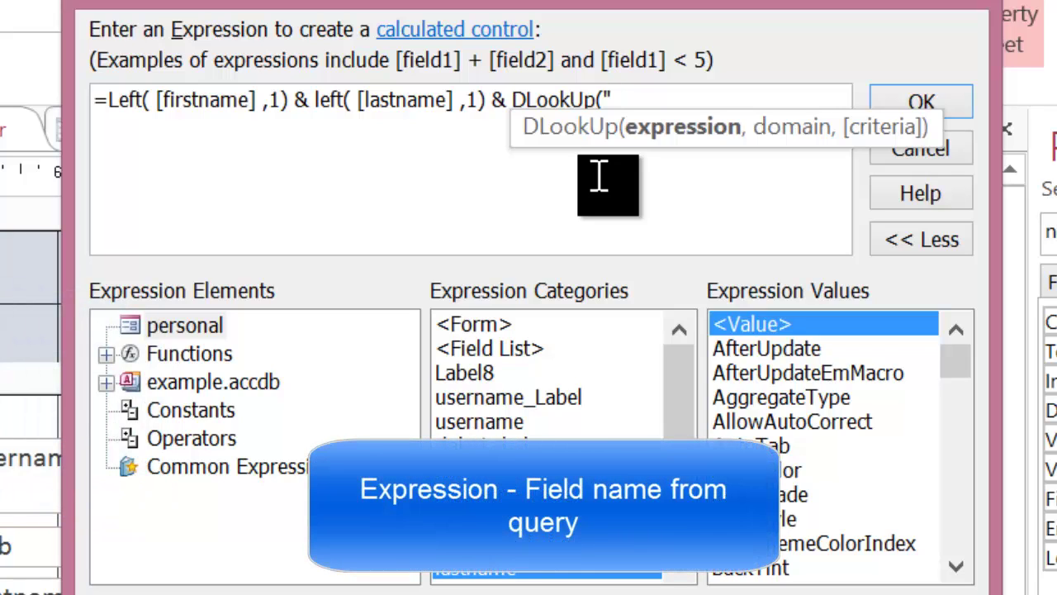
text(bigge)
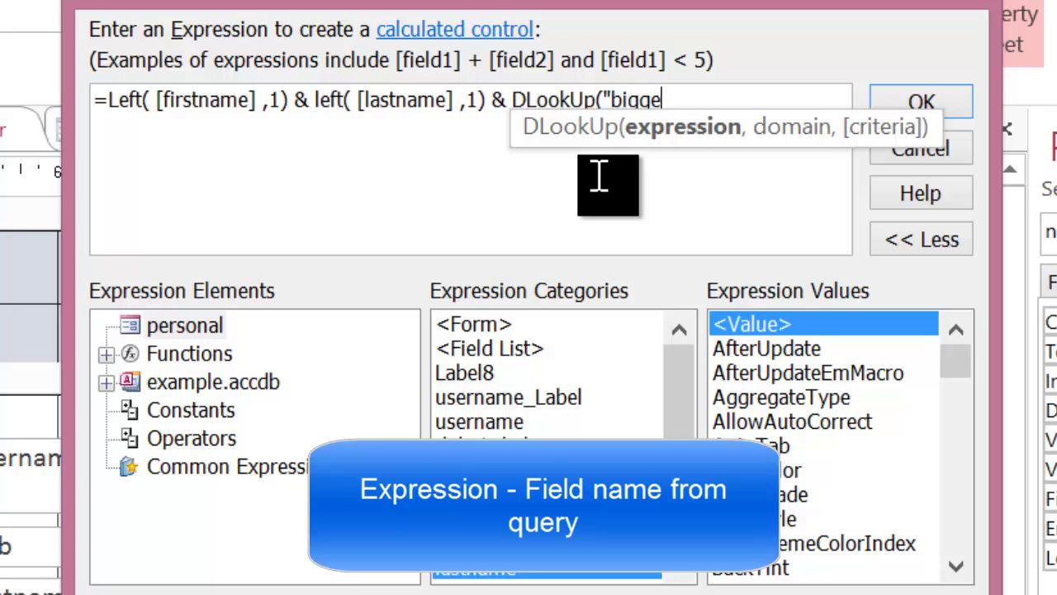
text(stNumber")
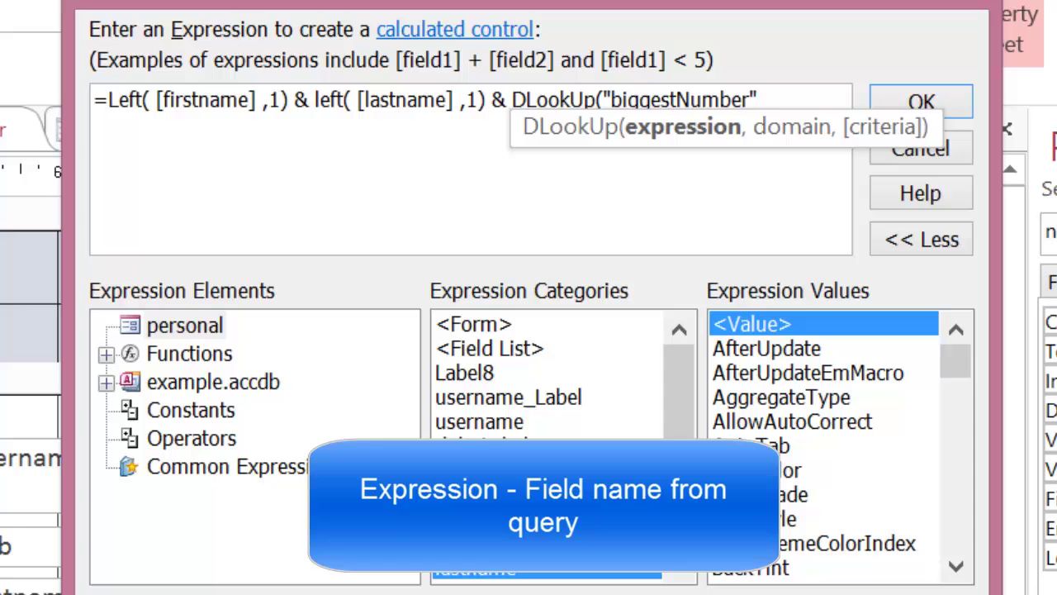
text(,)
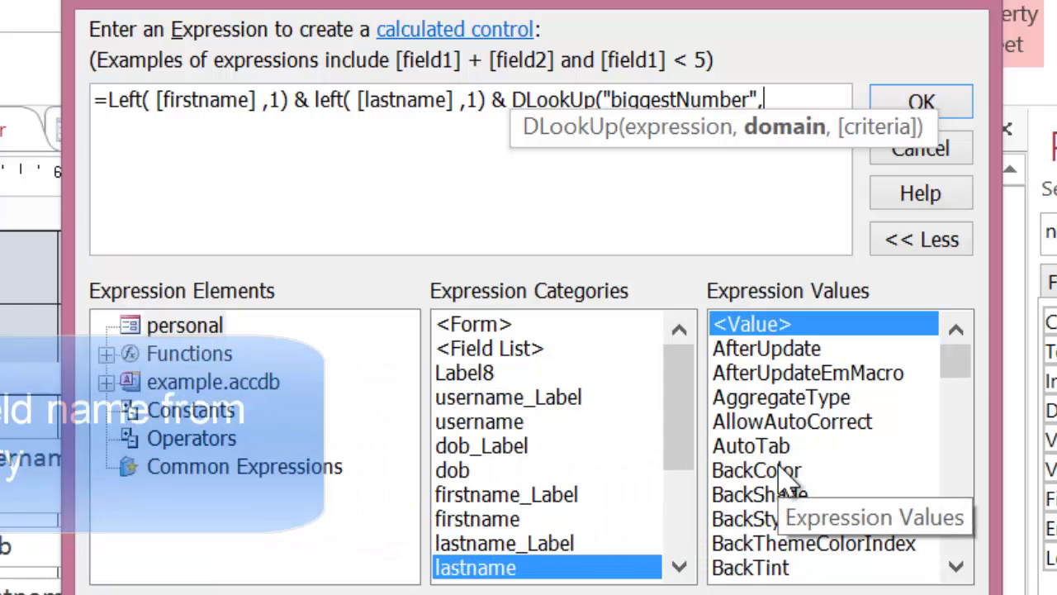
text(")
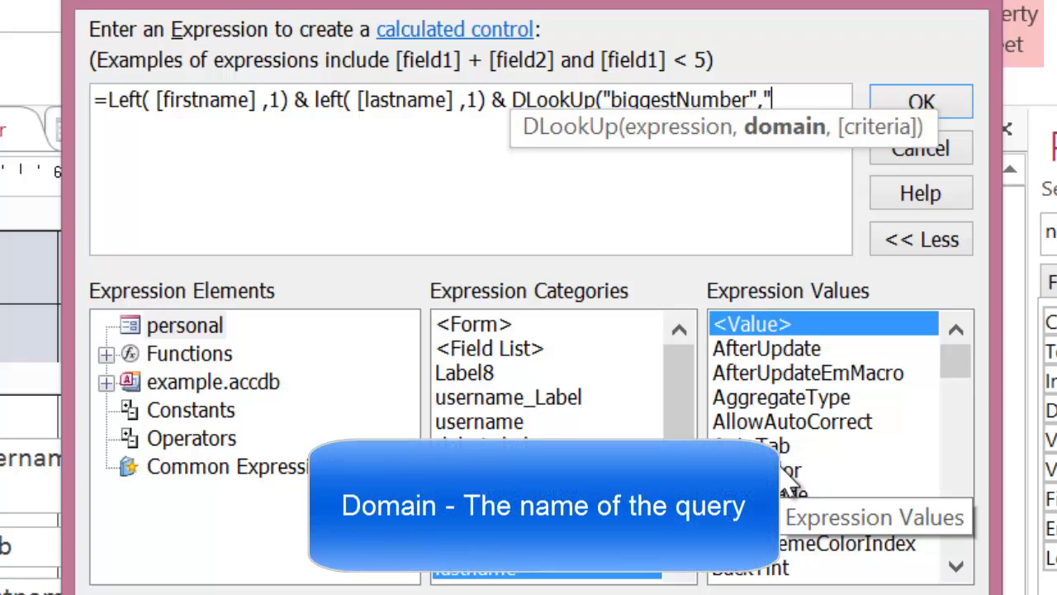
text(find)
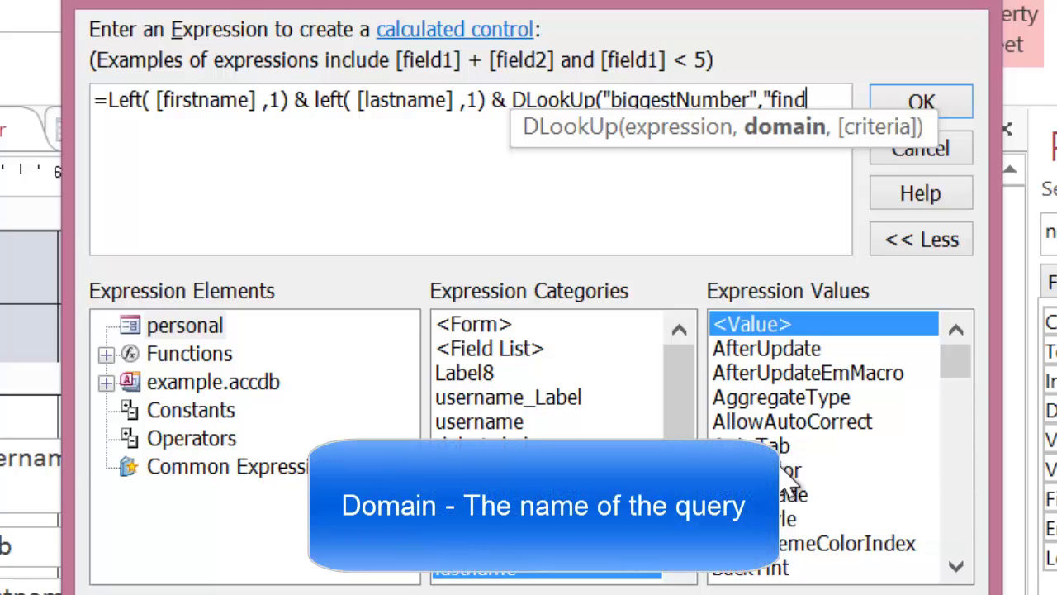
text(NextBigge)
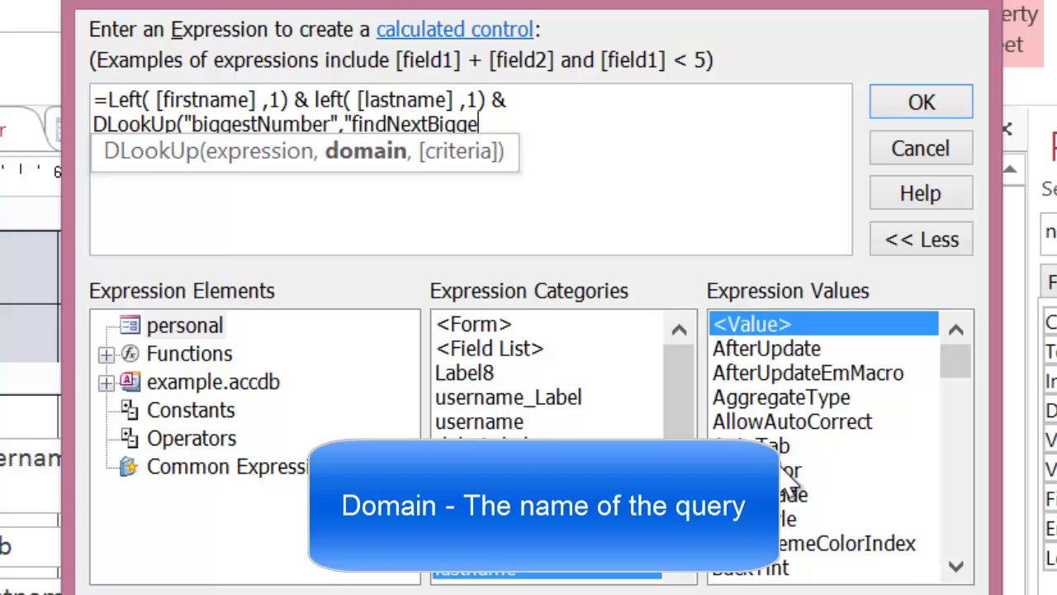
text(stNumber")
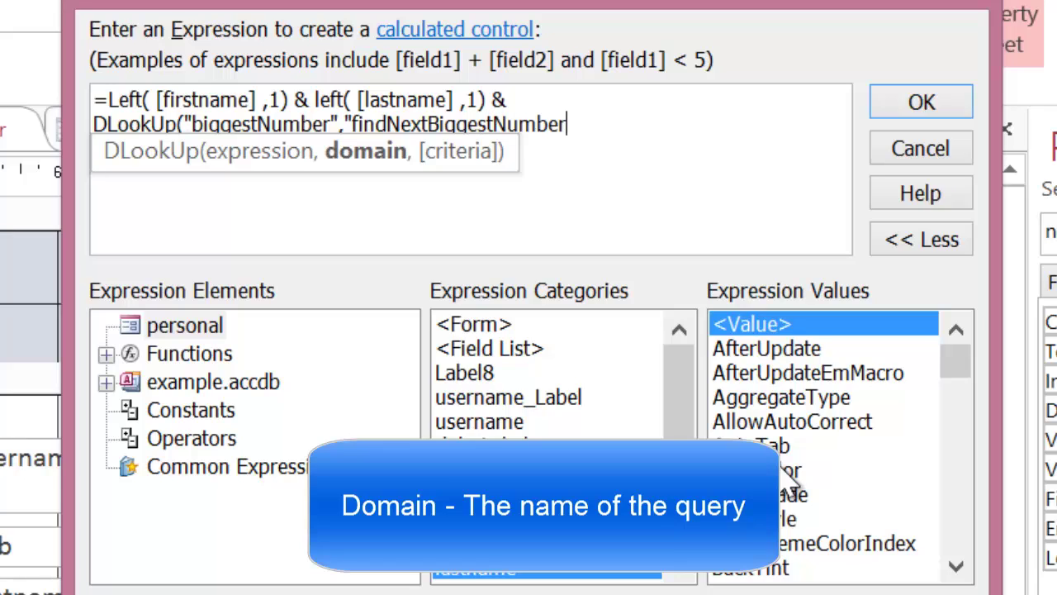
text())
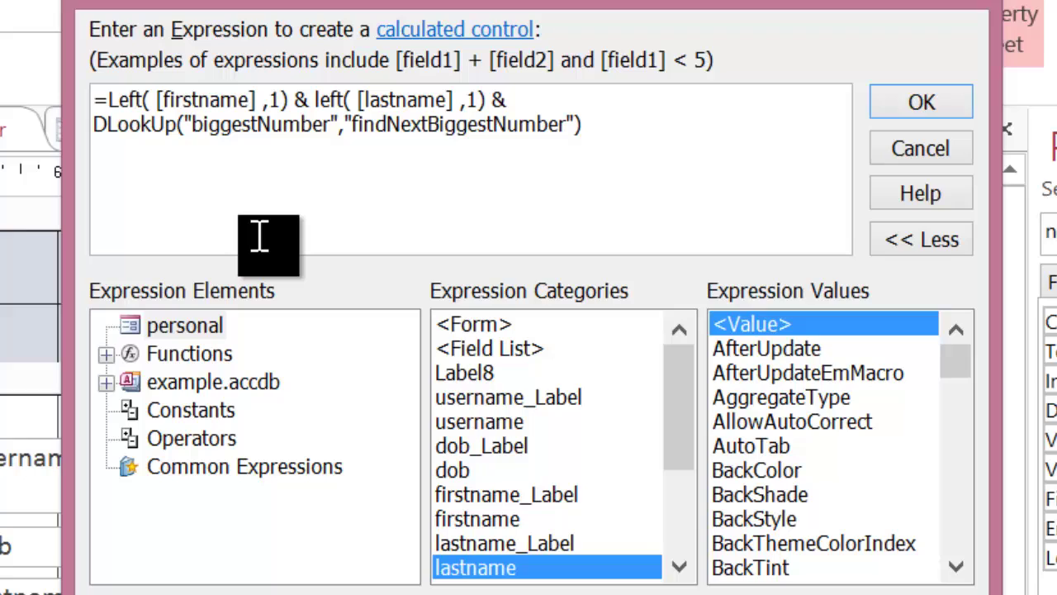
- Accept the expression and switch the form to Form View, showing 880 in both boxes
click(938, 111)
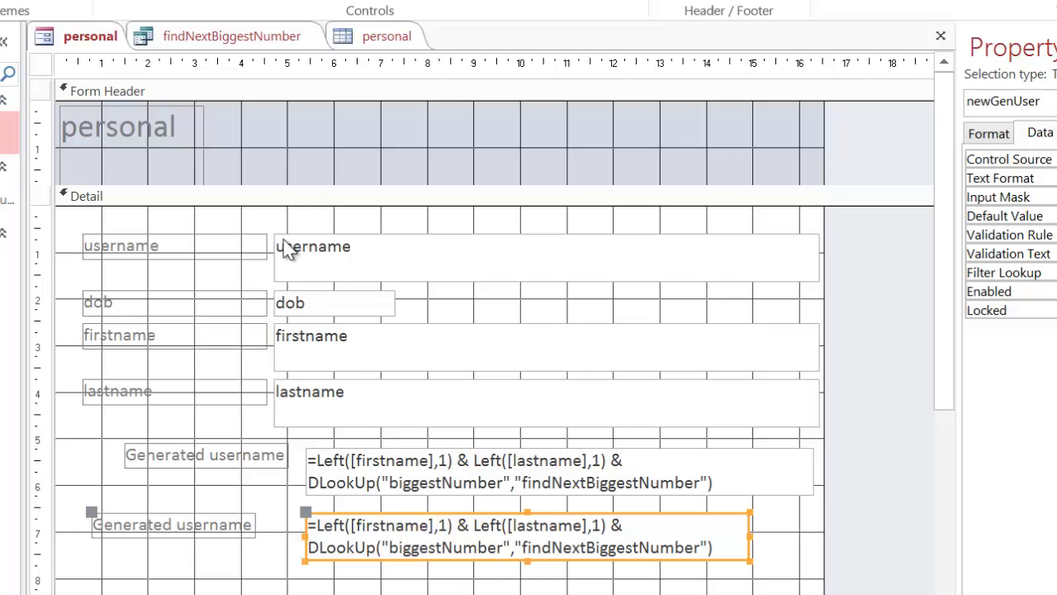
key(alt+h)
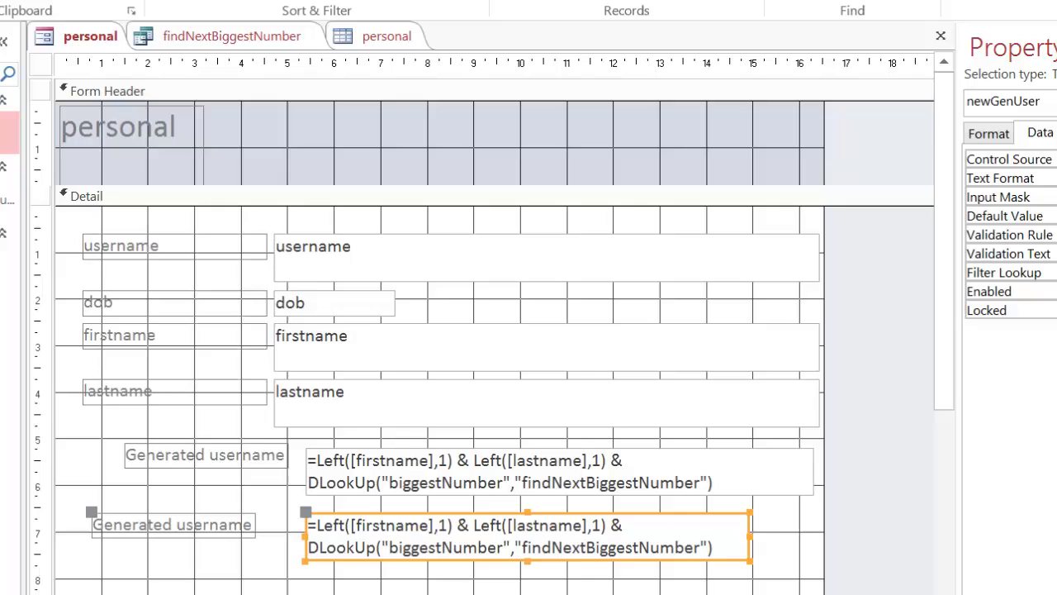
key(F5)
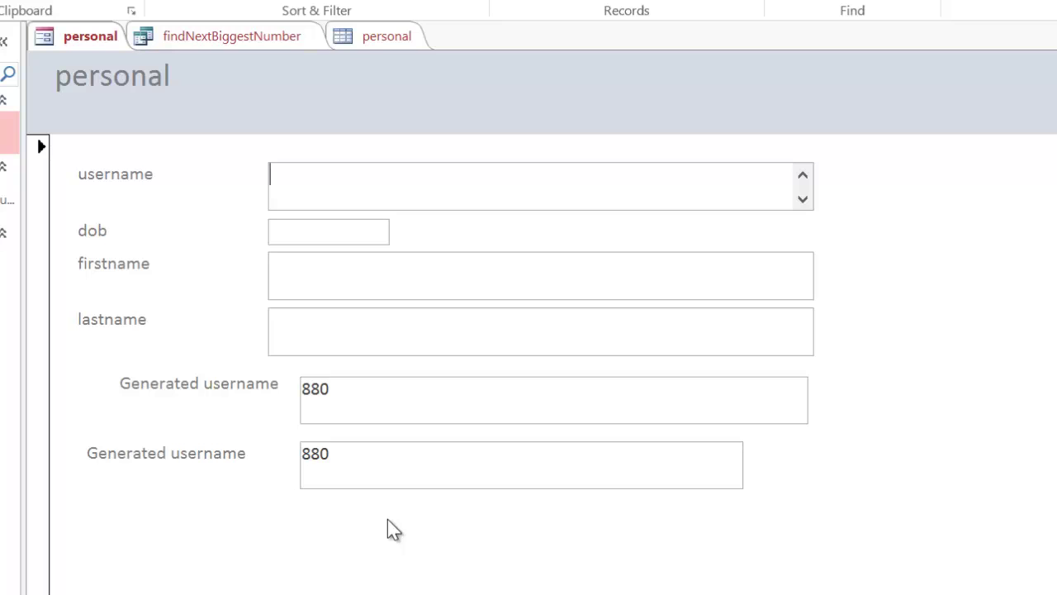
- Enter the person's first name and last name in the firstname and lastname fields
click(350, 282)
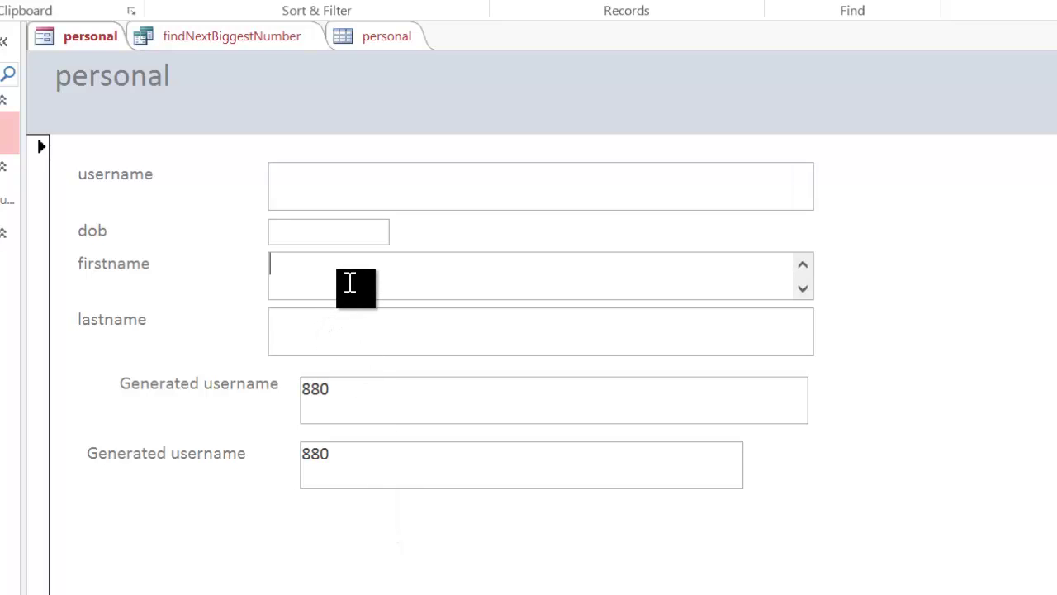
text(alan)
click(321, 324)
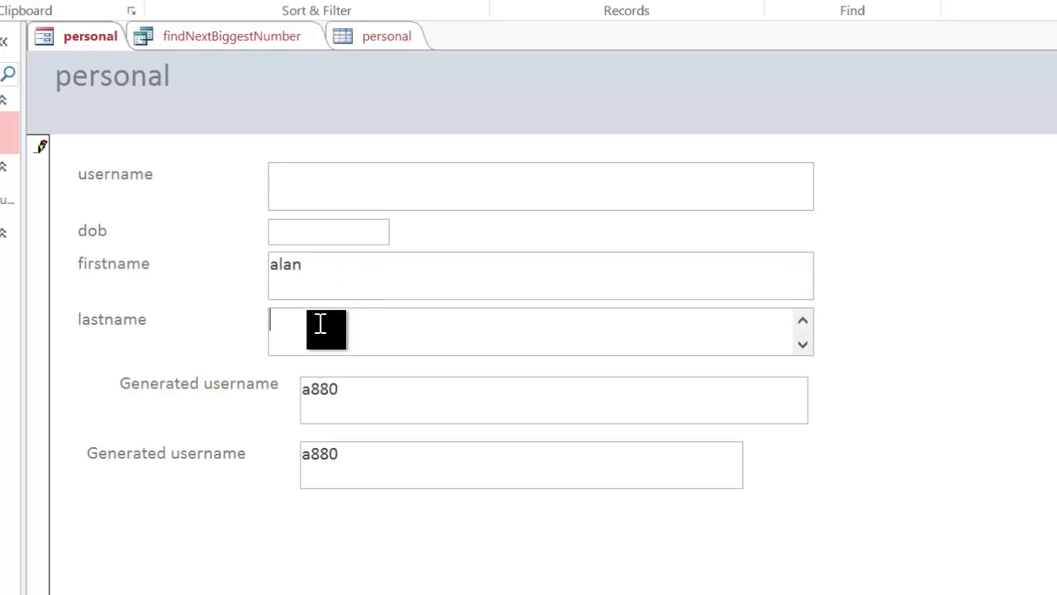
text(smith)
- Copy the generated username into the username field and save the record
click(361, 175)
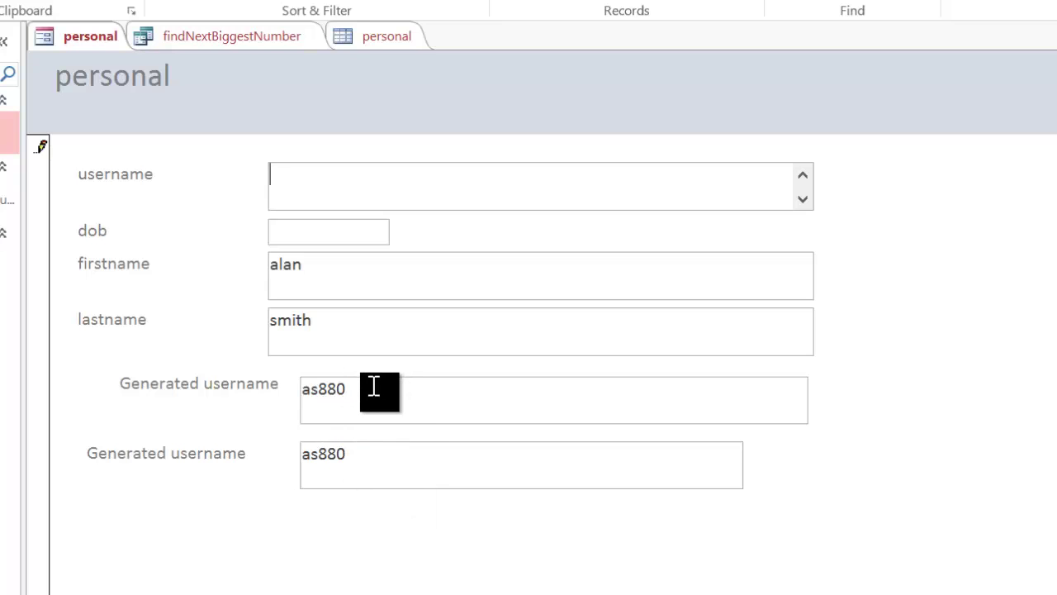
click(295, 388)
key(ctrl+c)
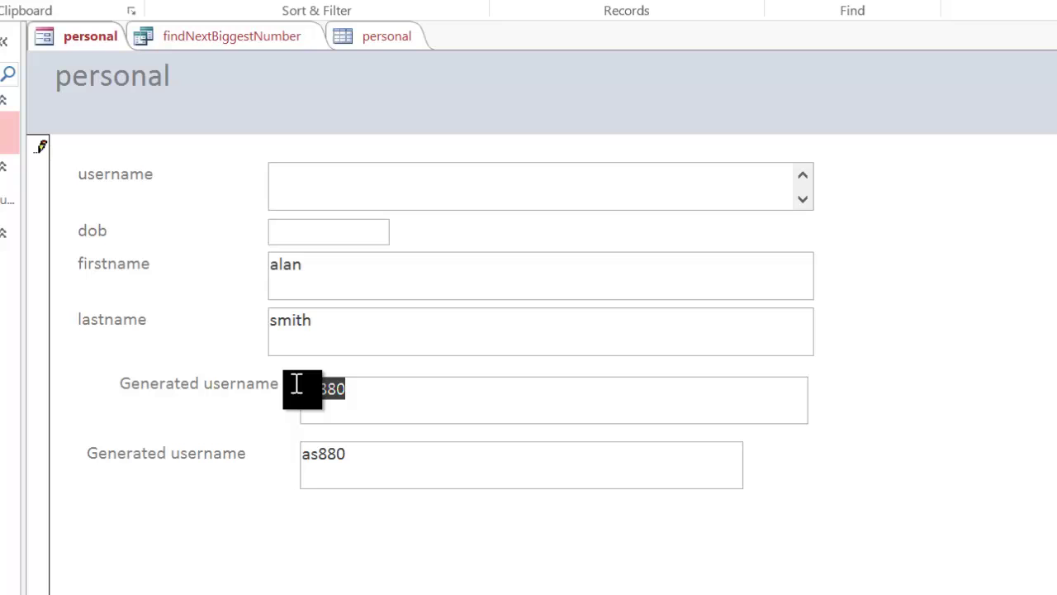
click(354, 180)
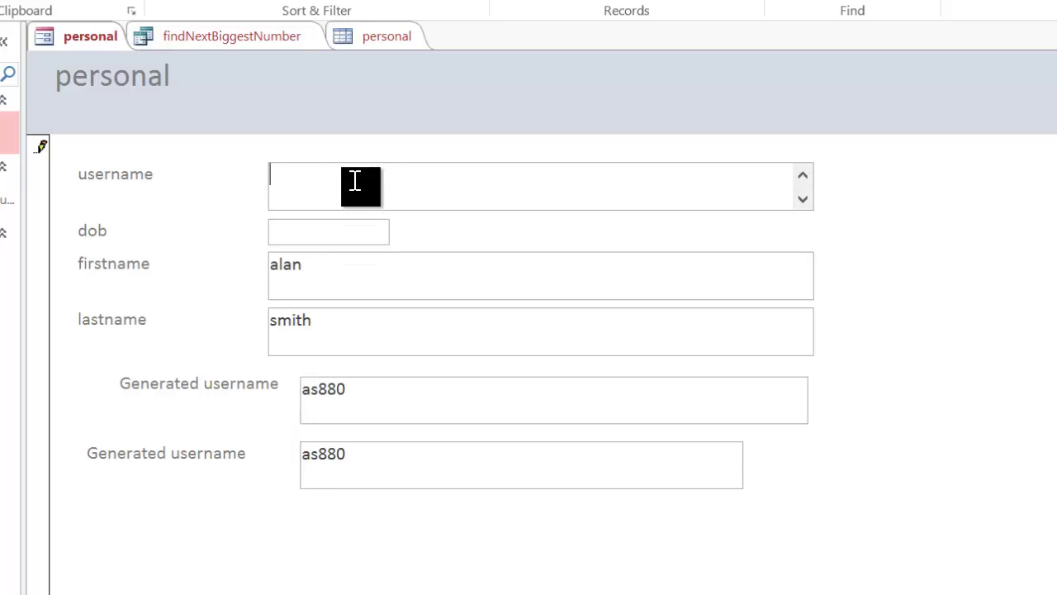
key(ctrl+v)
key(shift+Return)
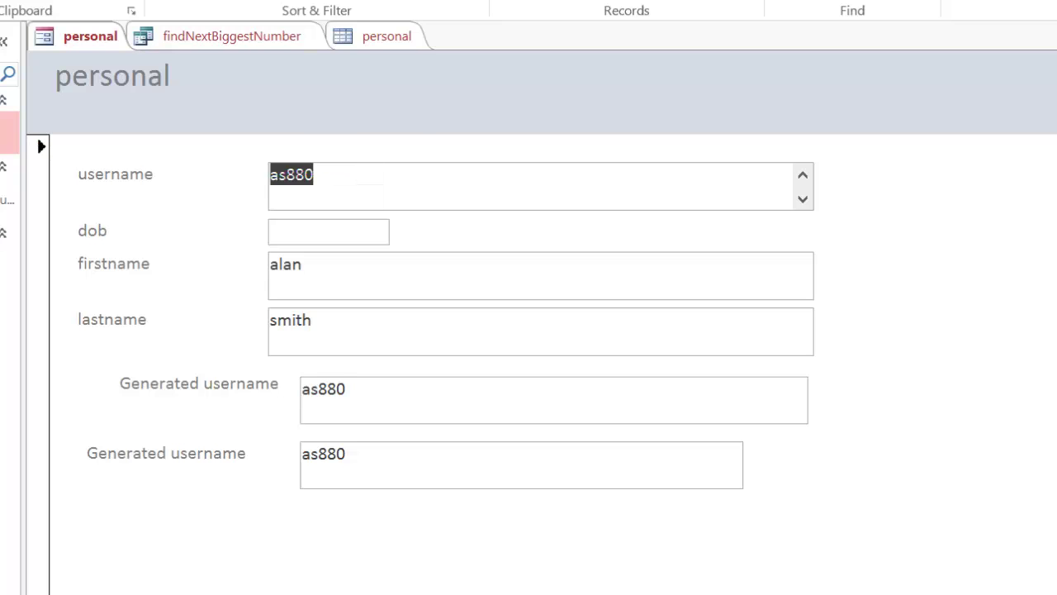
- Open findNextBiggestNumber in Design view and widen the column to show biggestNumber: Max(Right([username],3))+1
click(256, 36)
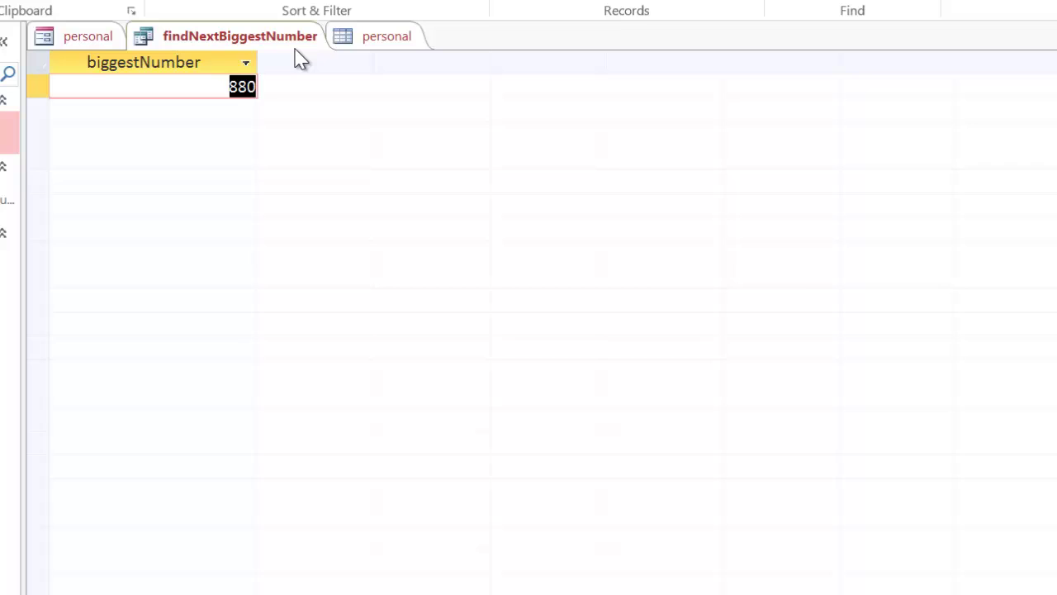
click(156, 11)
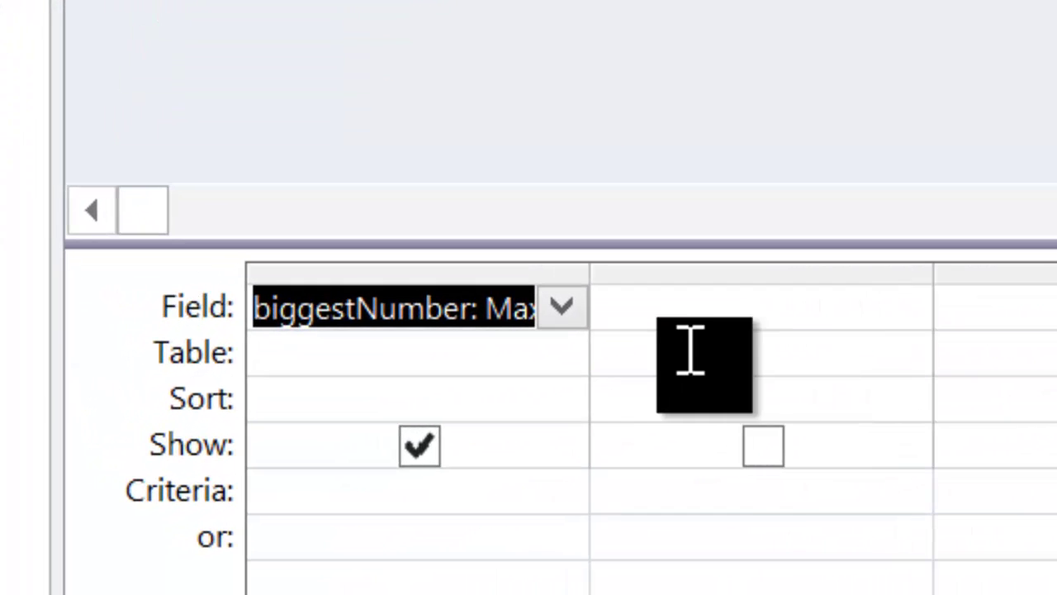
drag(503, 323, 506, 323)
drag(584, 279, 1049, 405)
click(738, 411)
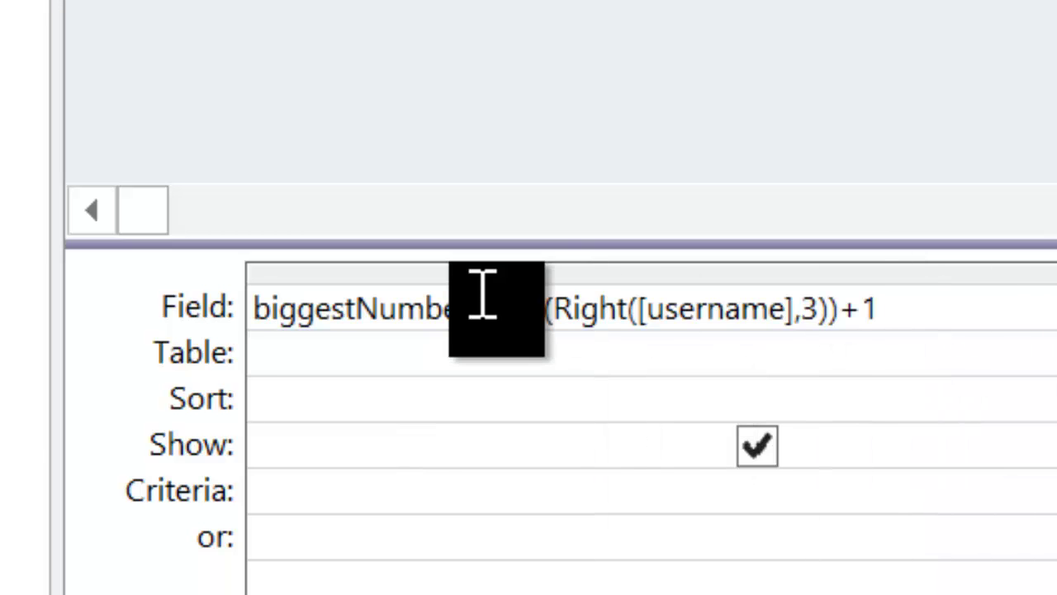